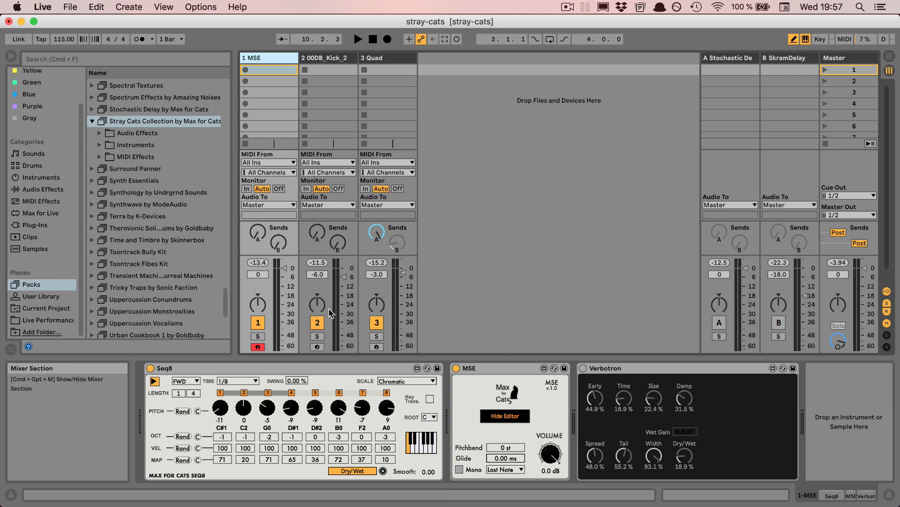
Step: Audition the MSE track briefly, and review the playback direction and scale options of its Seq8 sequencer
key("space")
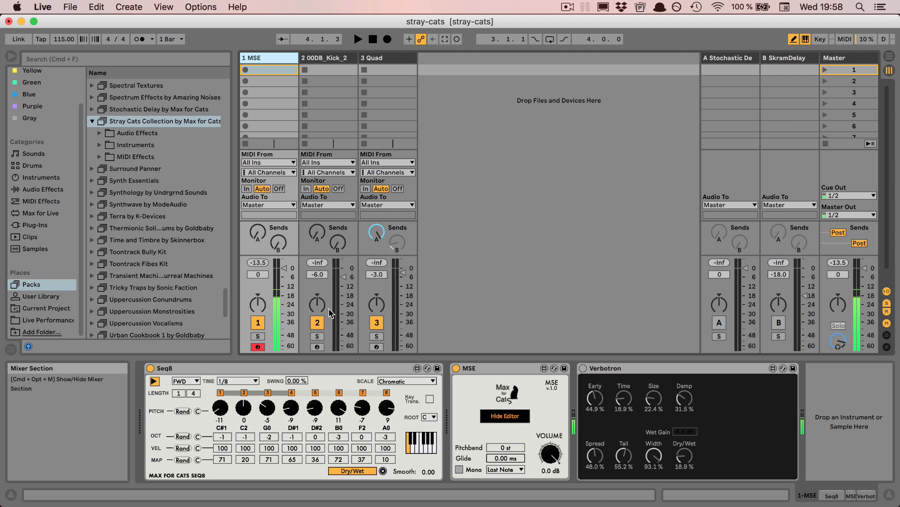
key("space")
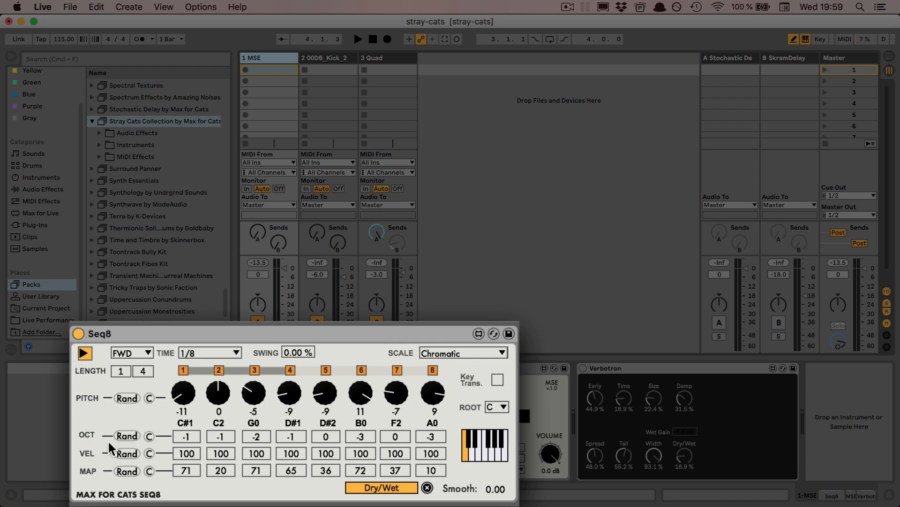
left_click(142, 351)
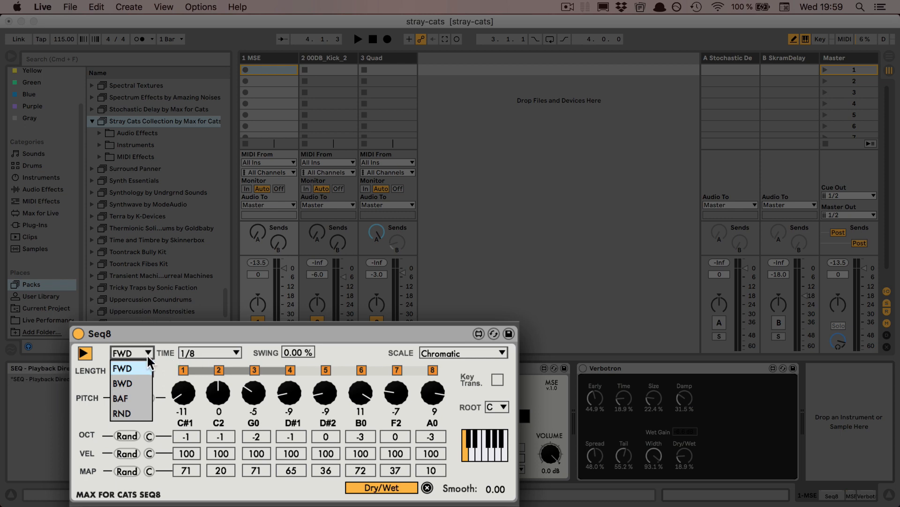
left_click(234, 347)
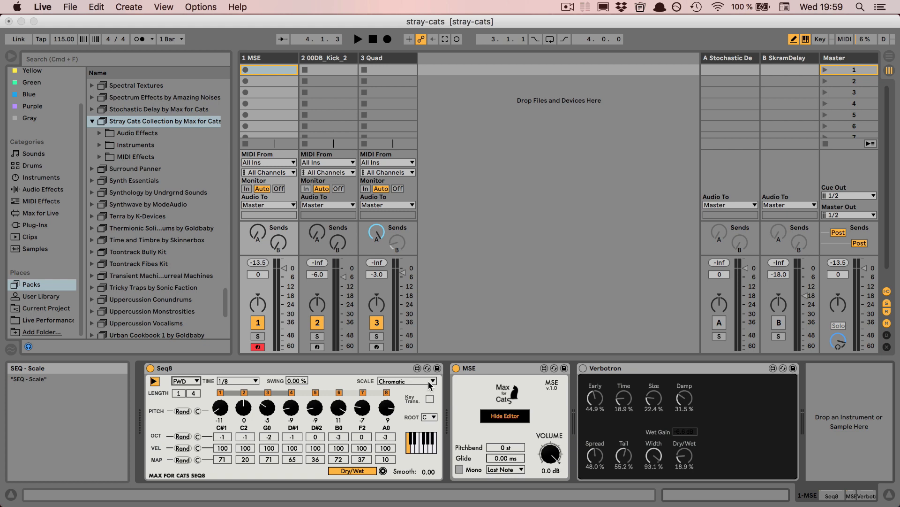
left_click(429, 381)
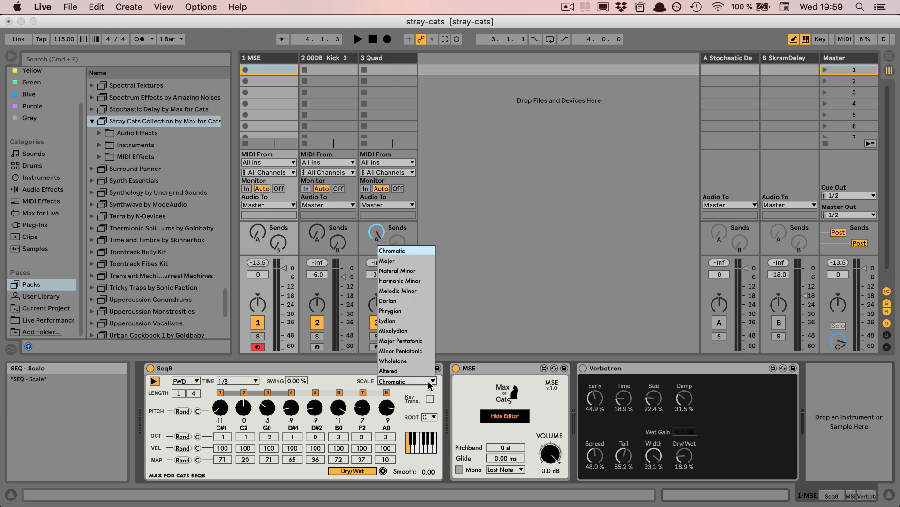
left_click(403, 396)
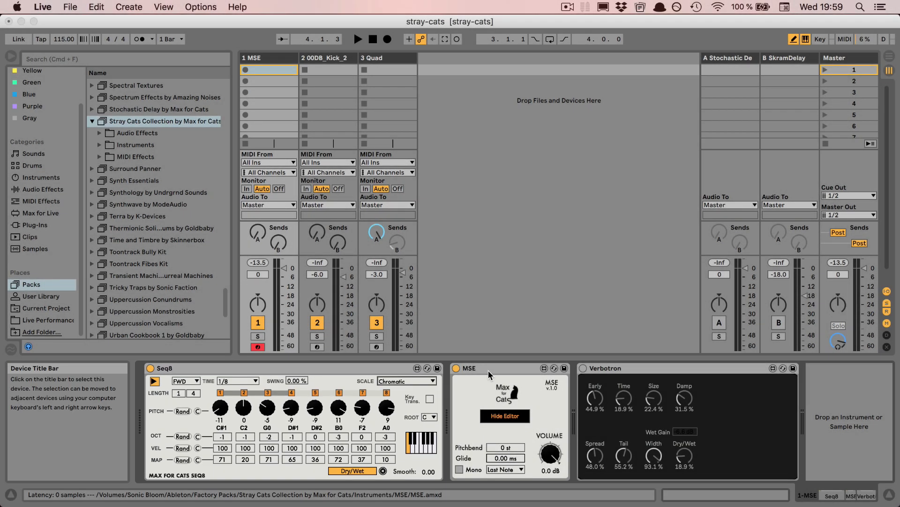
Step: Reopen the MSE synth's editor window to examine its oscillator, filter and envelope controls, and close it
left_click(488, 370)
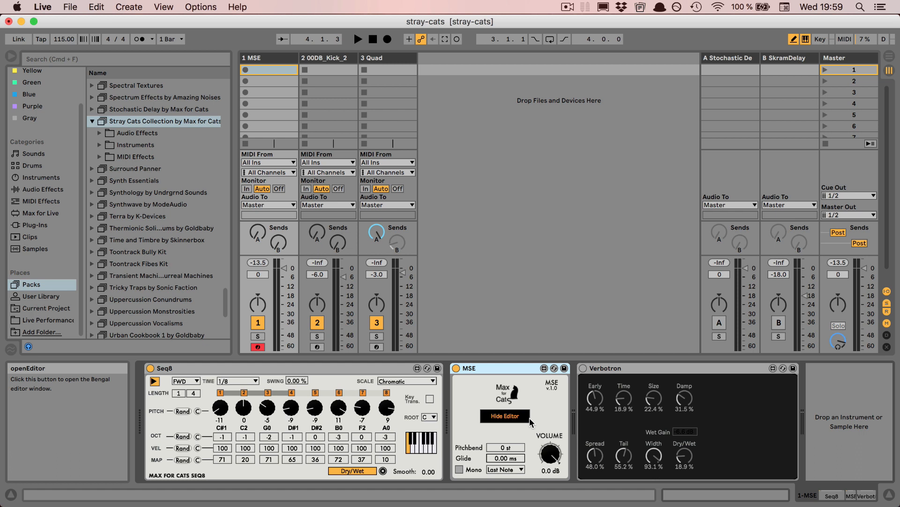
left_click(505, 416)
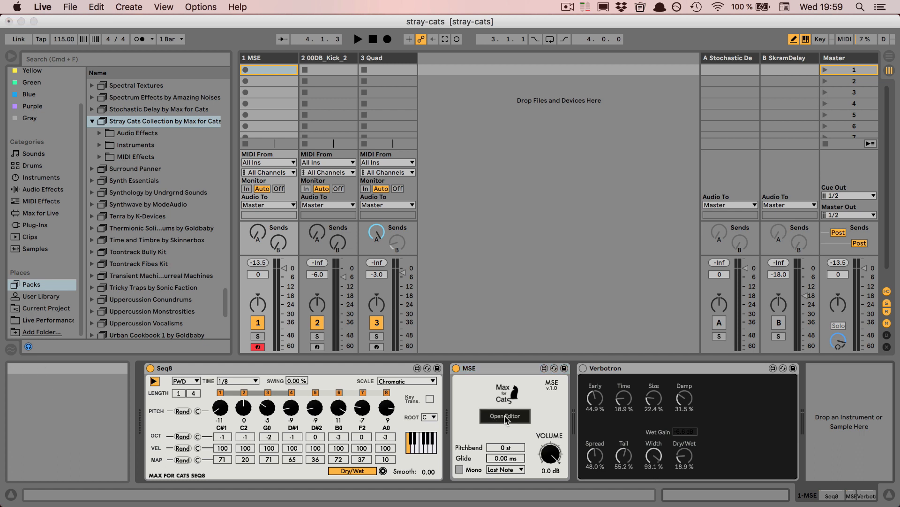
left_click(505, 416)
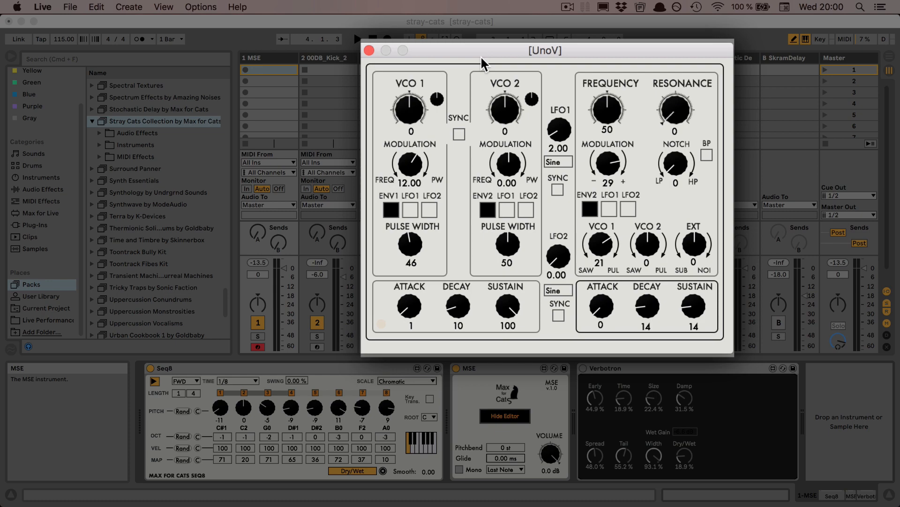
left_click(369, 50)
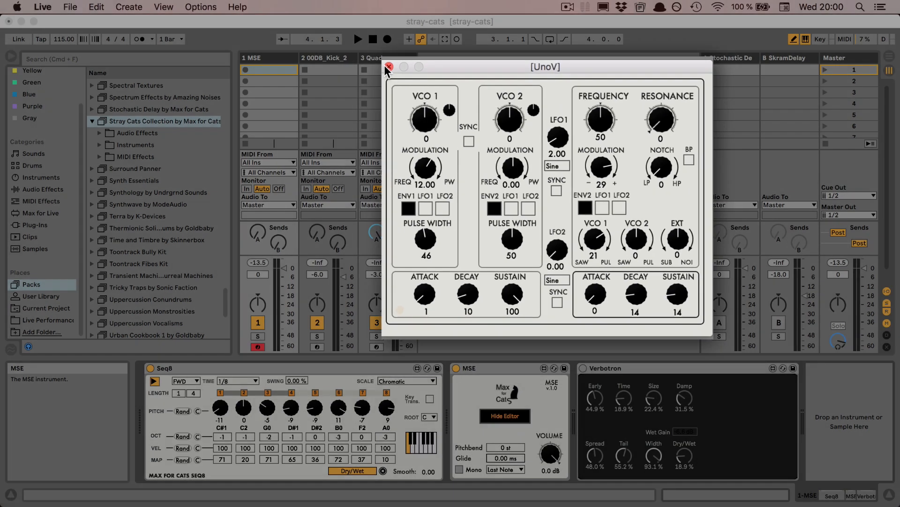
Step: Activate the Verbotron effect on the MSE track and start playback to hear it
left_click(626, 370)
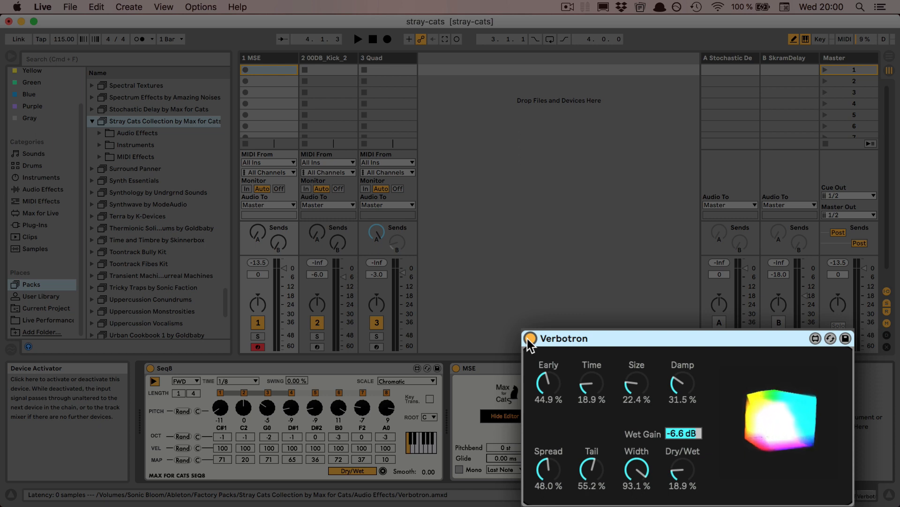
key("space")
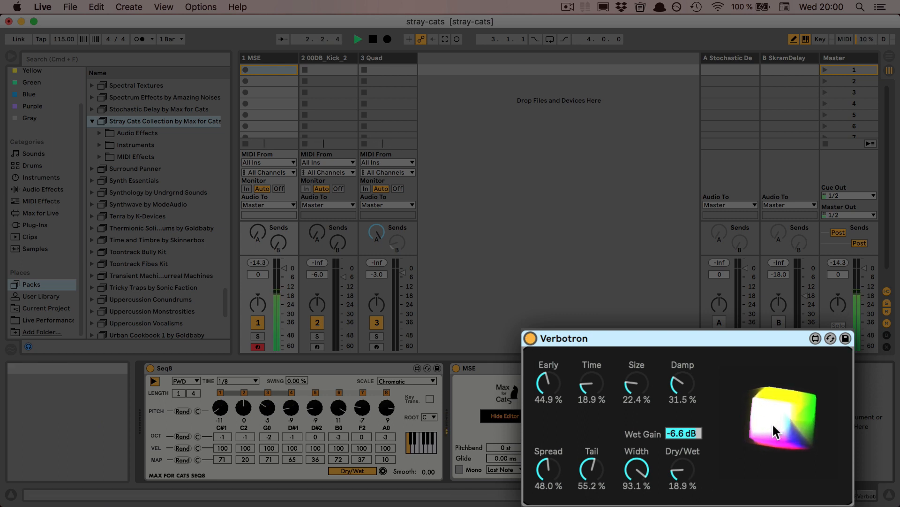
Step: Try a Verbotron Size of about 96.9 % during playback, undo that change and stop playback
mouse_move(681, 482)
left_mouse_down()
mouse_move(681, 425)
mouse_move(681, 491)
mouse_move(680, 472)
left_mouse_up()
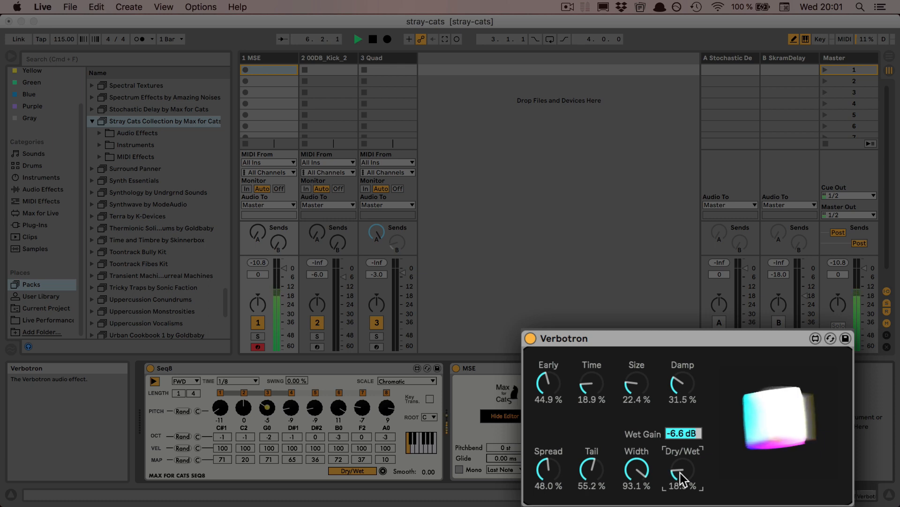
left_click_drag(649, 389, 650, 345)
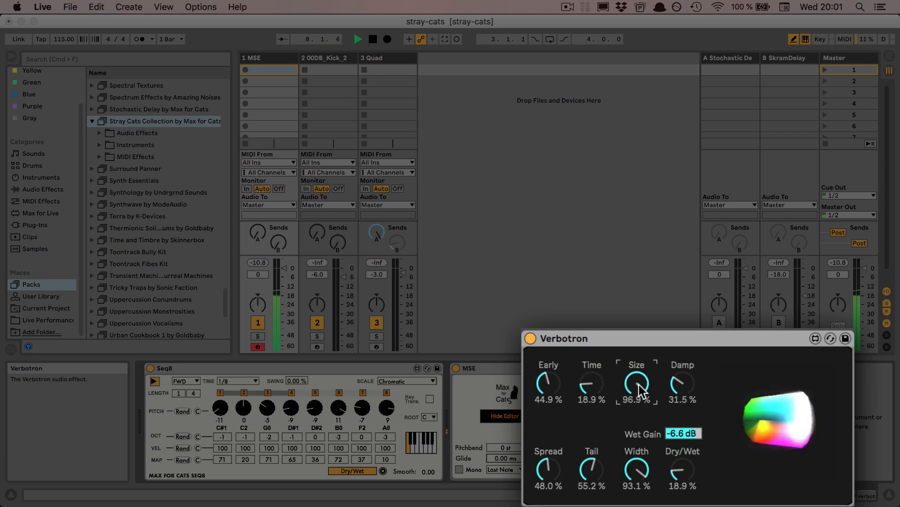
key("super+z")
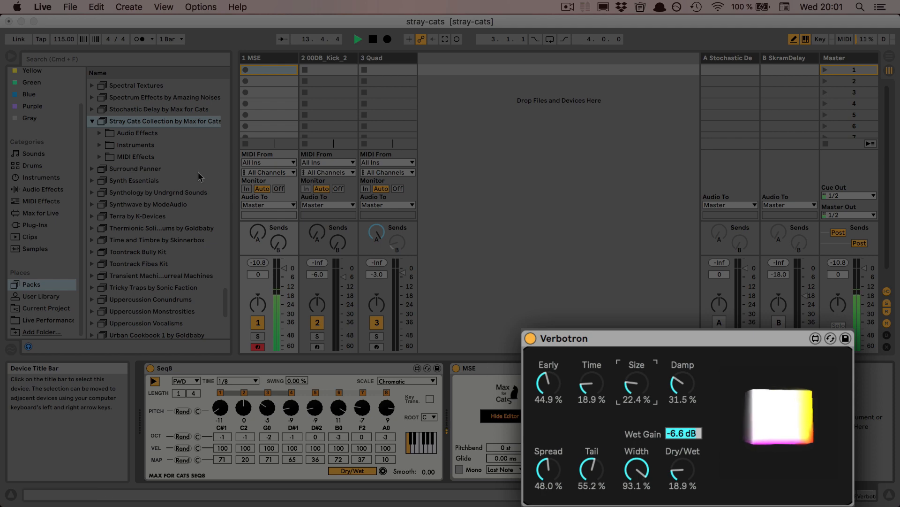
key("space")
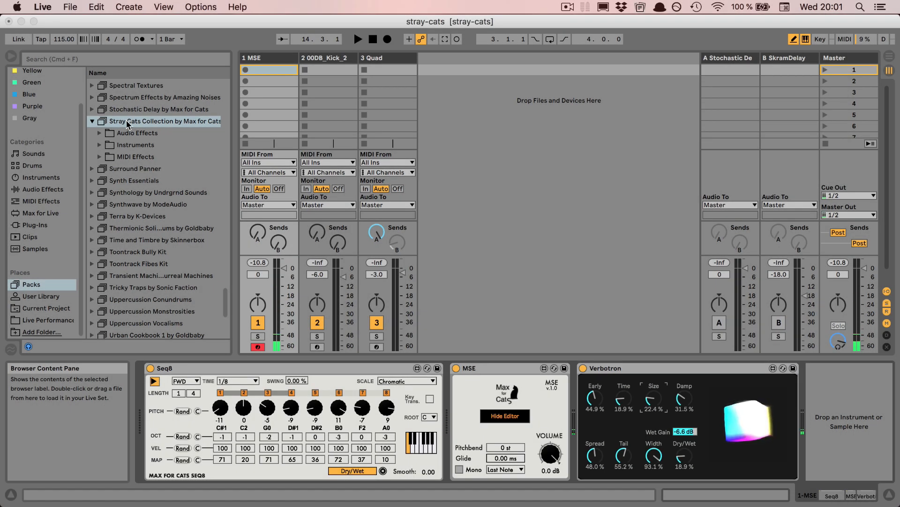
Step: Open the default lesson of the Stray Cats Collection pack, look through its device list and close the lesson
right_click(155, 124)
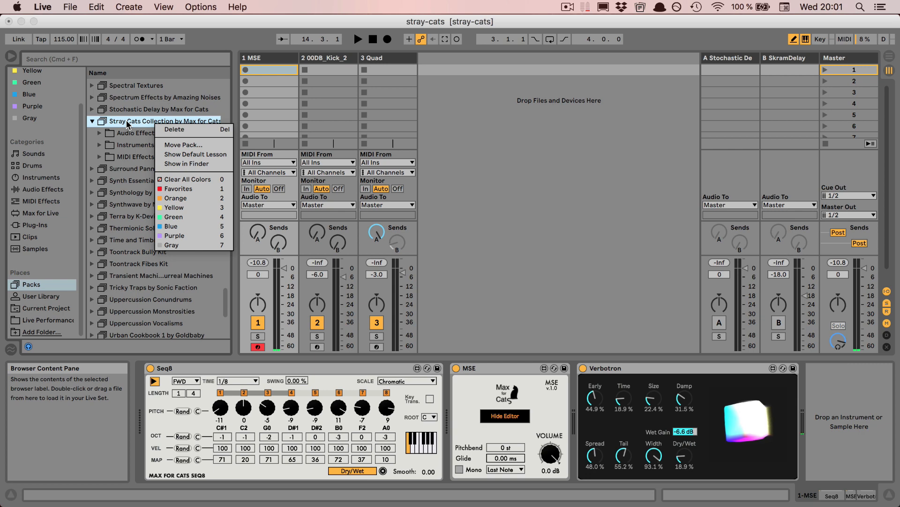
left_click(181, 155)
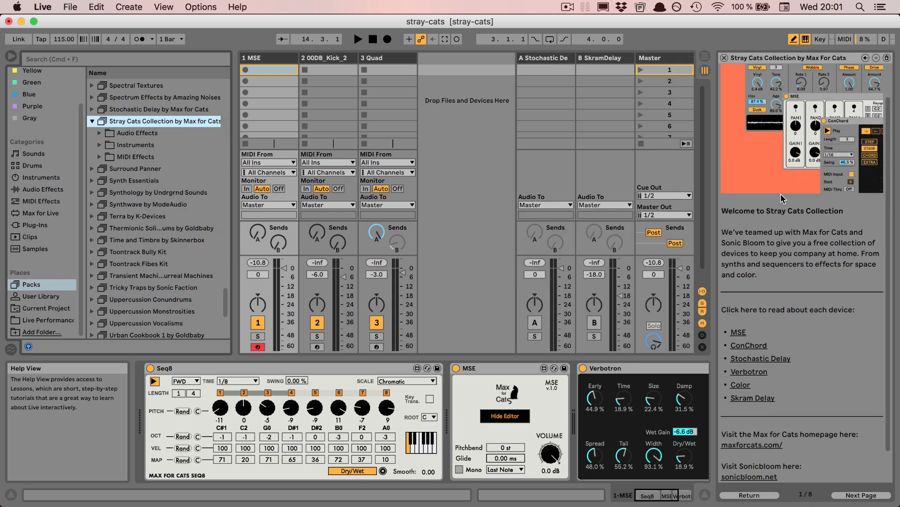
scroll(782, 197, "down", 3)
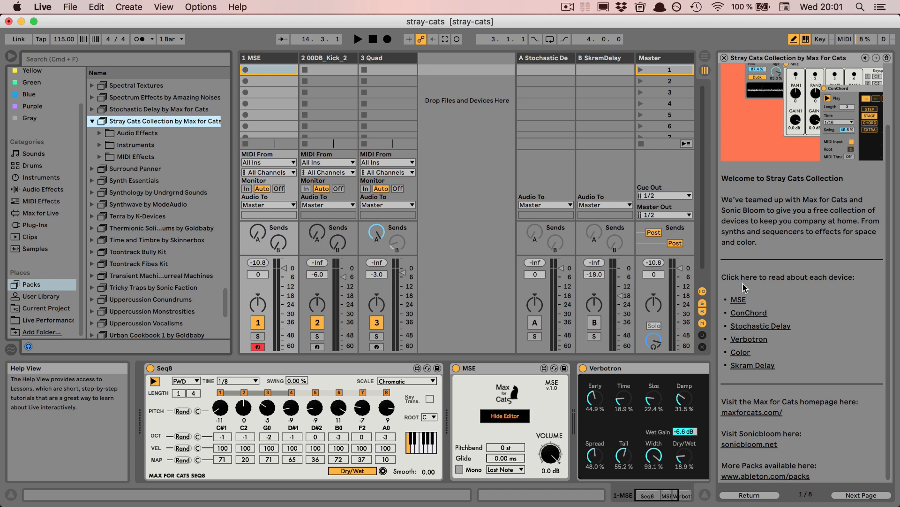
left_click(723, 59)
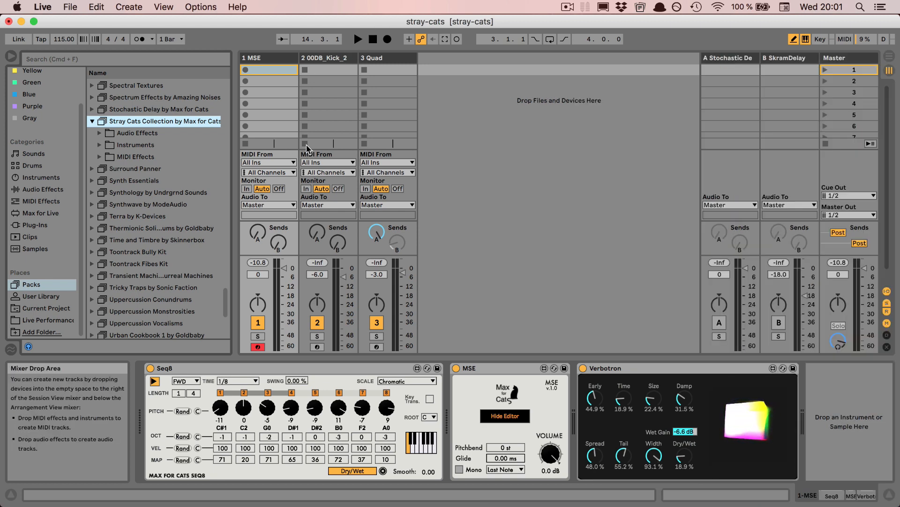
Step: Switch on the Seq8 sequencer on the 00DB_Kick_2 track
left_click(322, 62)
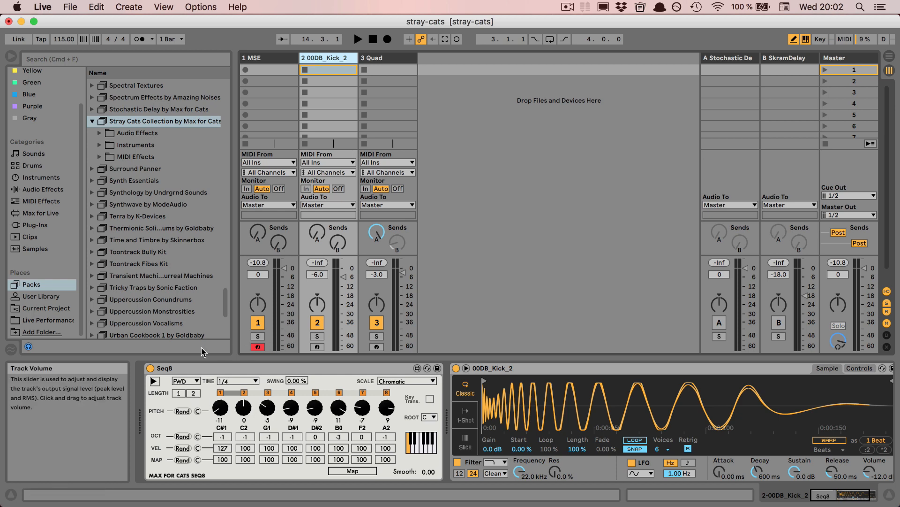
left_click(155, 381)
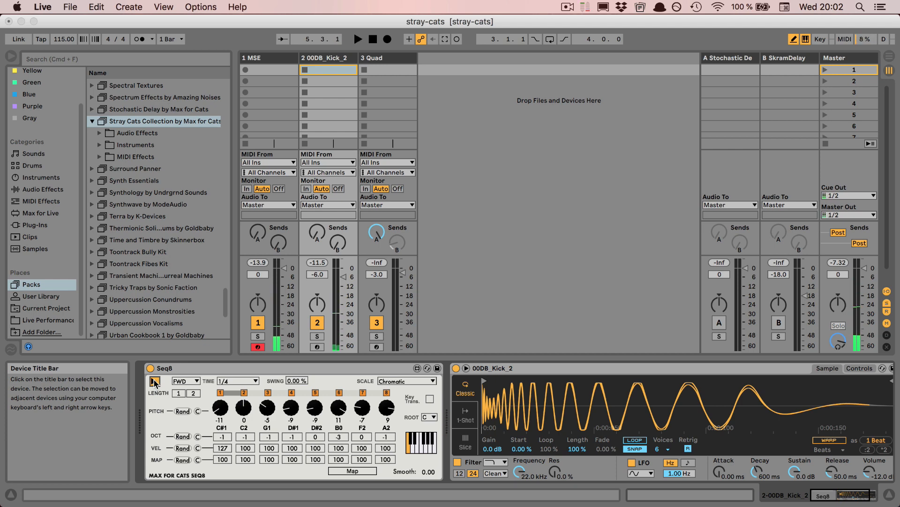
Step: Show the devices of the Quad track, reopen the Quad synth's editor window to examine its four voices, and close it
left_click(378, 58)
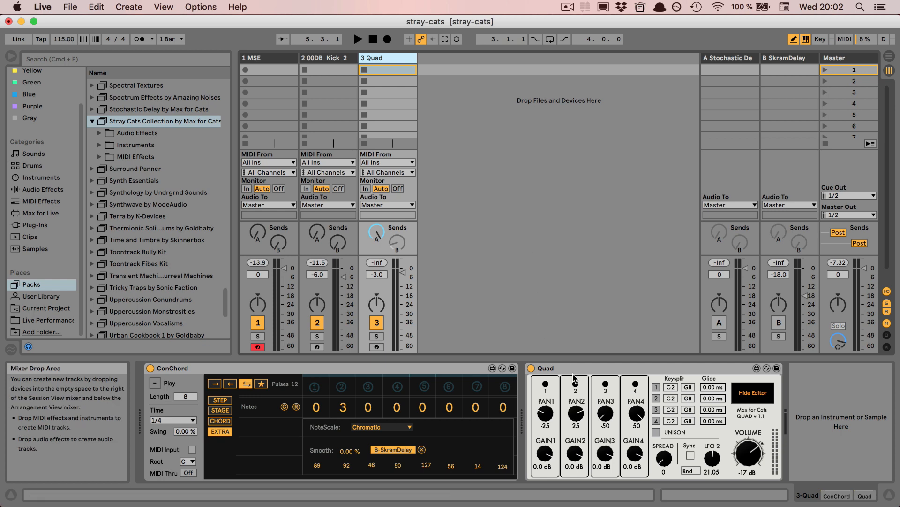
left_click(572, 371)
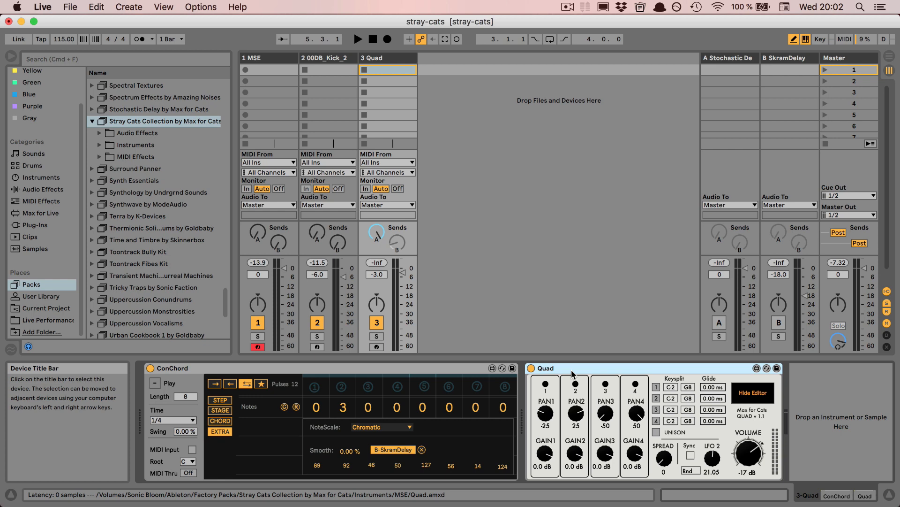
left_click(755, 397)
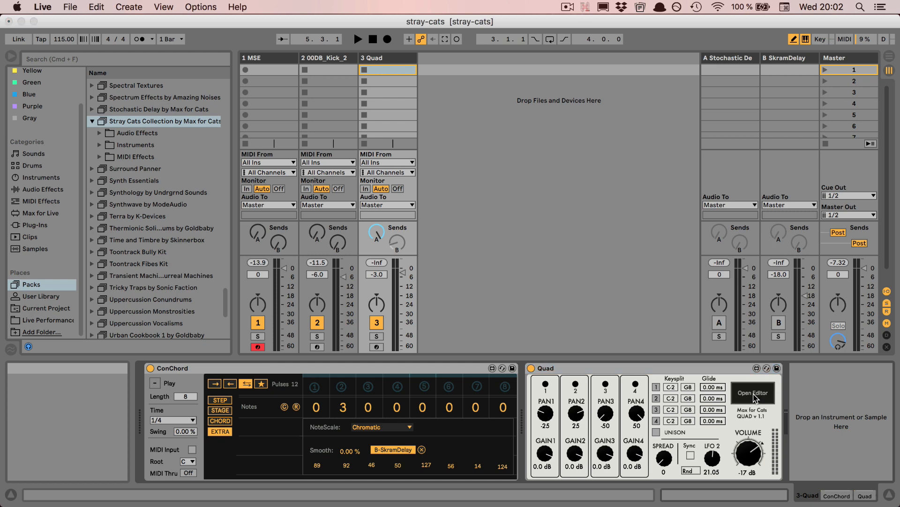
left_click(755, 397)
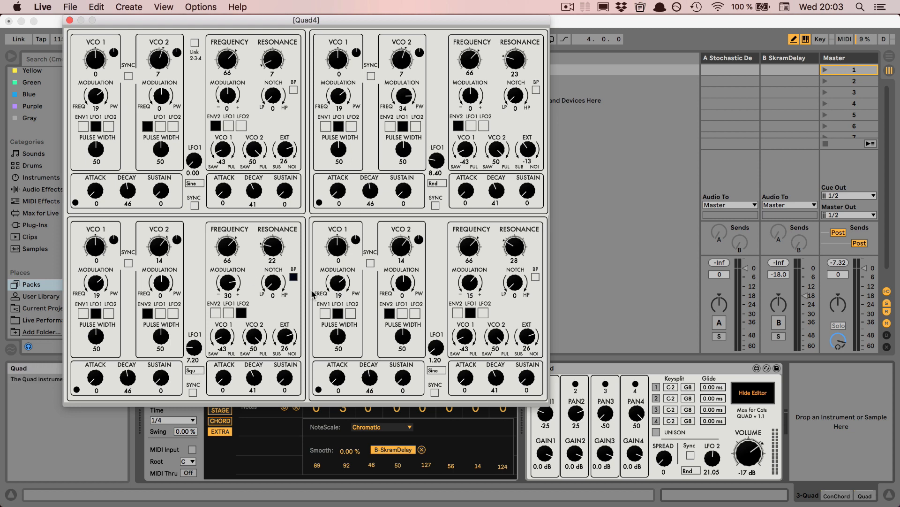
left_click(69, 20)
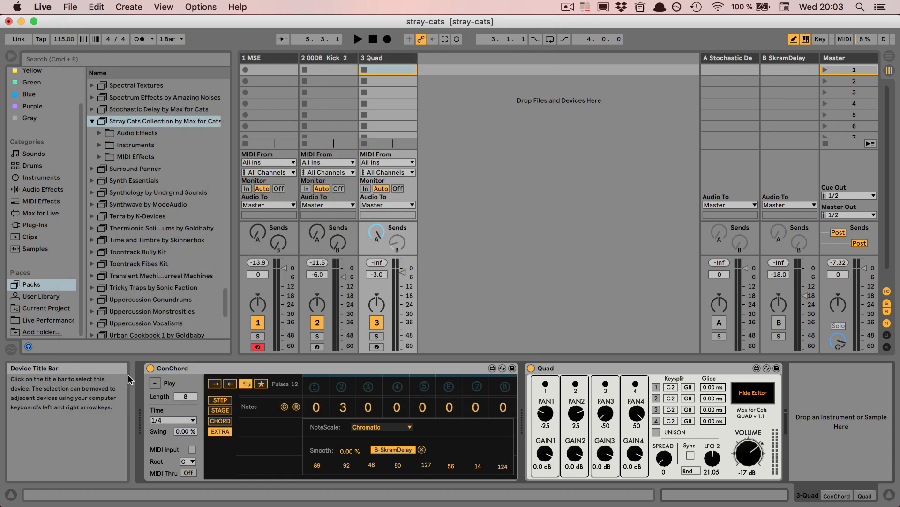
Step: Switch on the ConChord sequencer on the Quad track, select the device and stop playback after listening
left_click(156, 386)
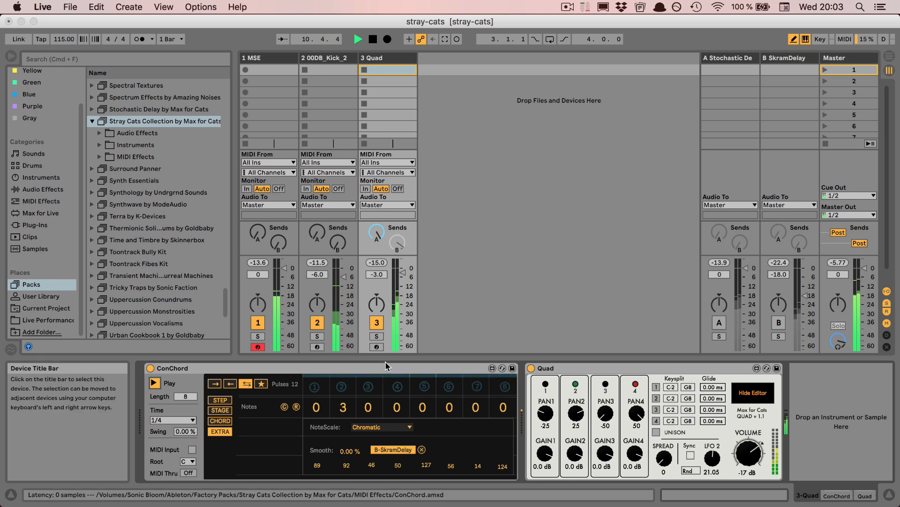
left_click(182, 373)
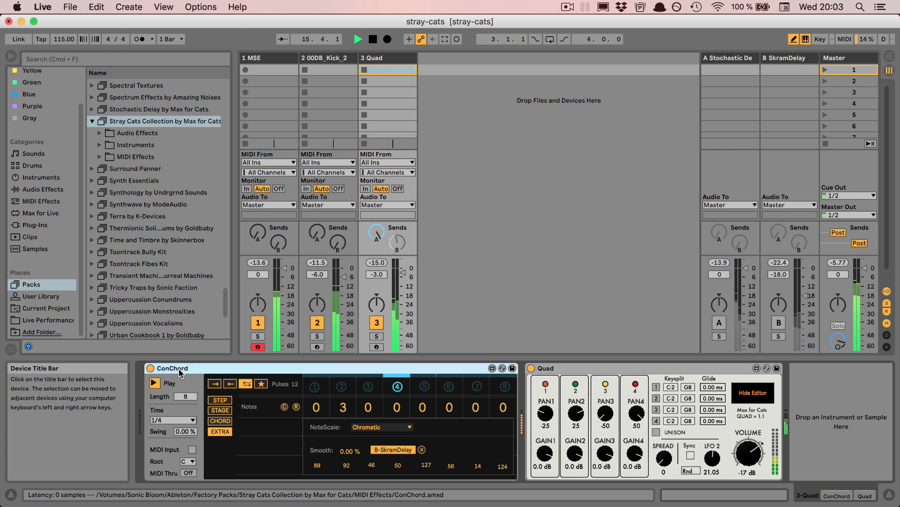
key("space")
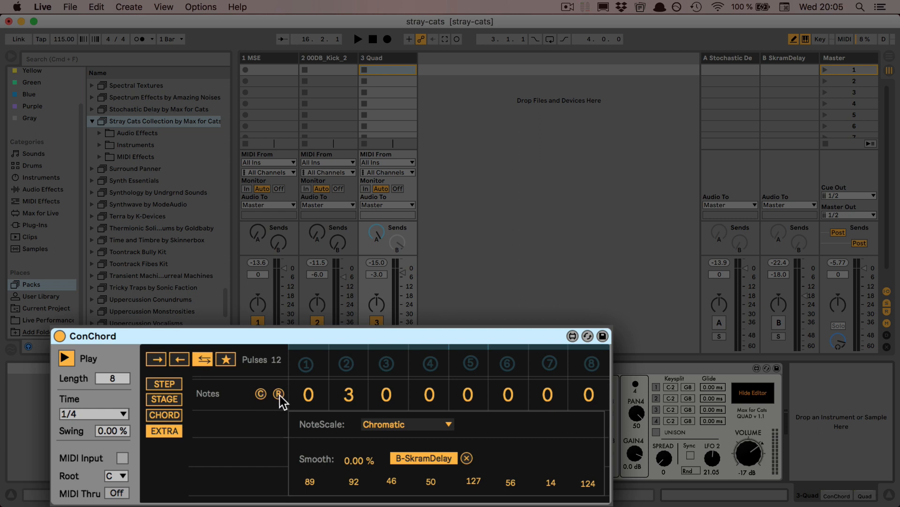
Step: Examine ConChord's Step, Stage and Chord pages, including the chord type setting of step 4
left_click(167, 382)
left_click(161, 429)
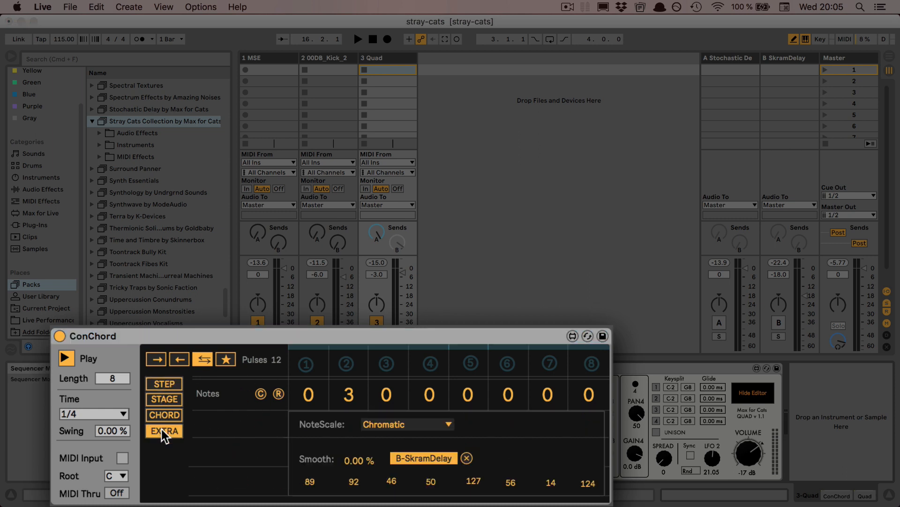
left_click(161, 415)
left_click(161, 383)
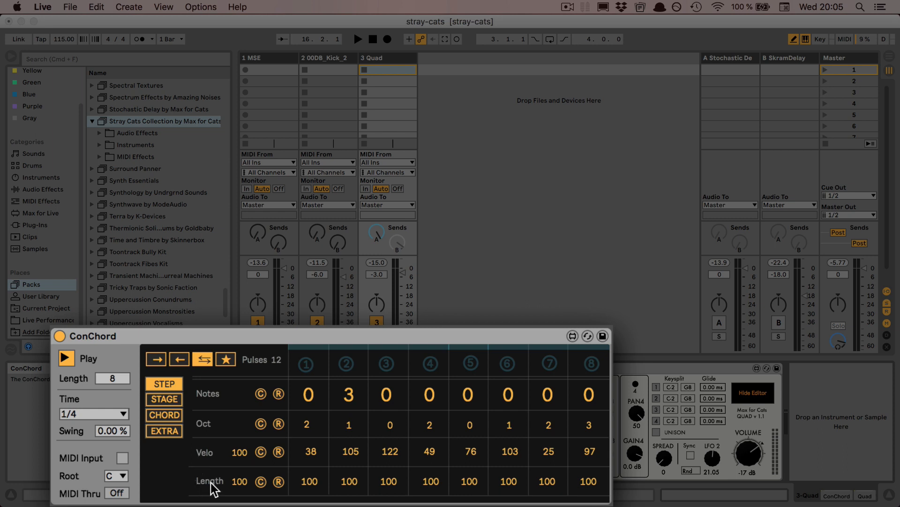
left_click(159, 396)
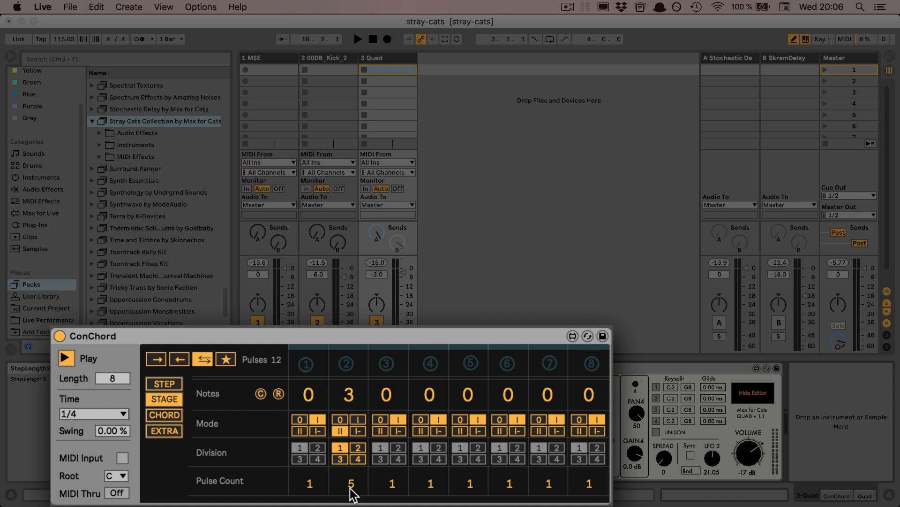
left_click(159, 416)
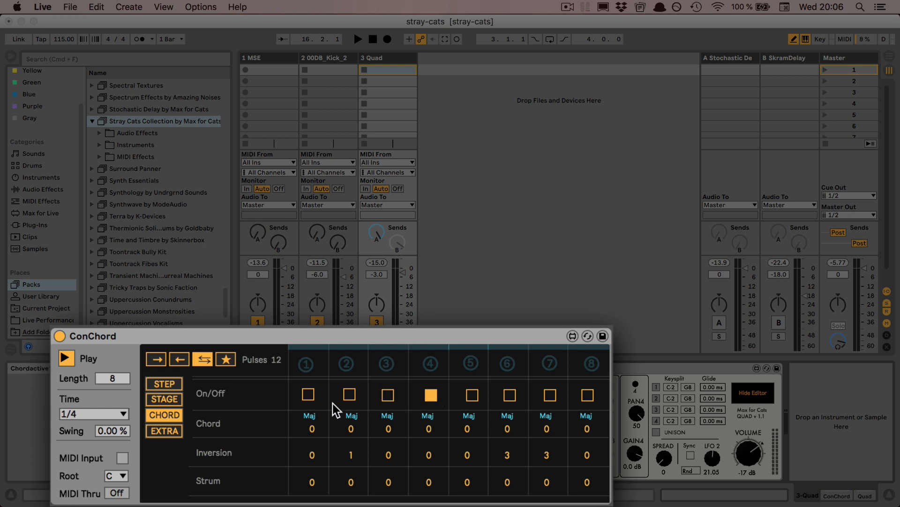
left_click(426, 424)
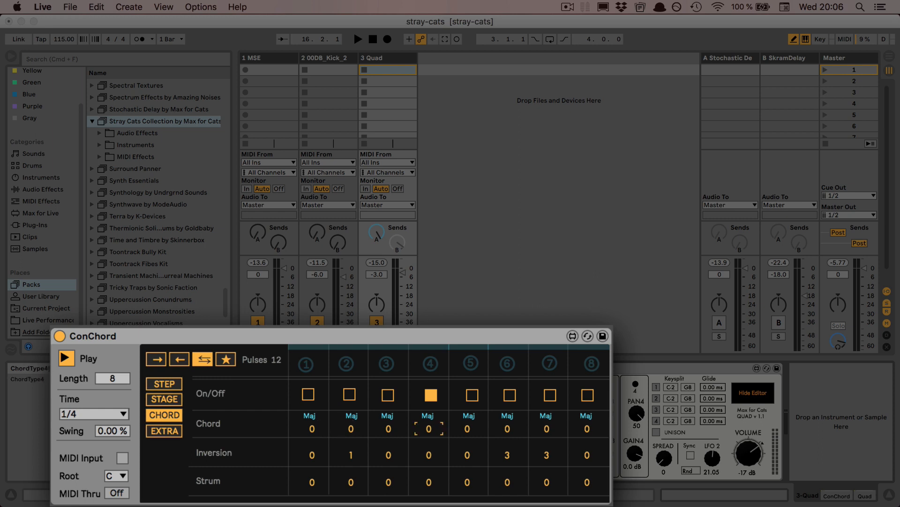
Step: Examine the chord setting of ConChord's step 4 and show its Extra page
mouse_move(426, 424)
left_mouse_down()
mouse_move(426, 398)
mouse_move(426, 422)
left_mouse_up()
left_click(167, 429)
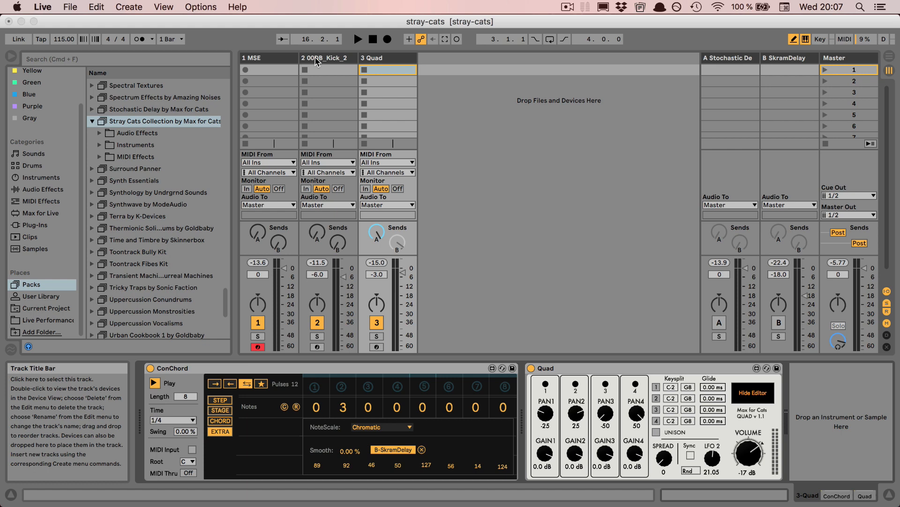
Step: Show the Master track's Color device, switch it on, and play the set briefly to hear it
left_click(845, 58)
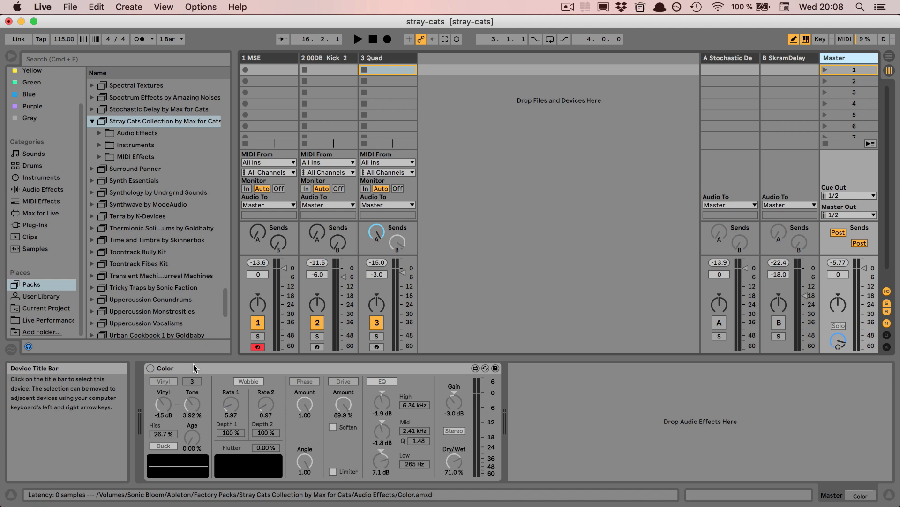
left_click(150, 368)
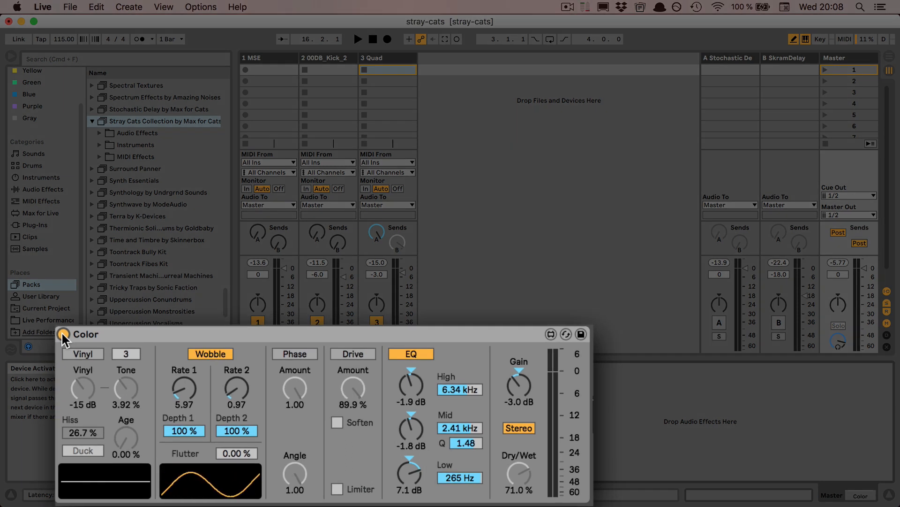
key("space")
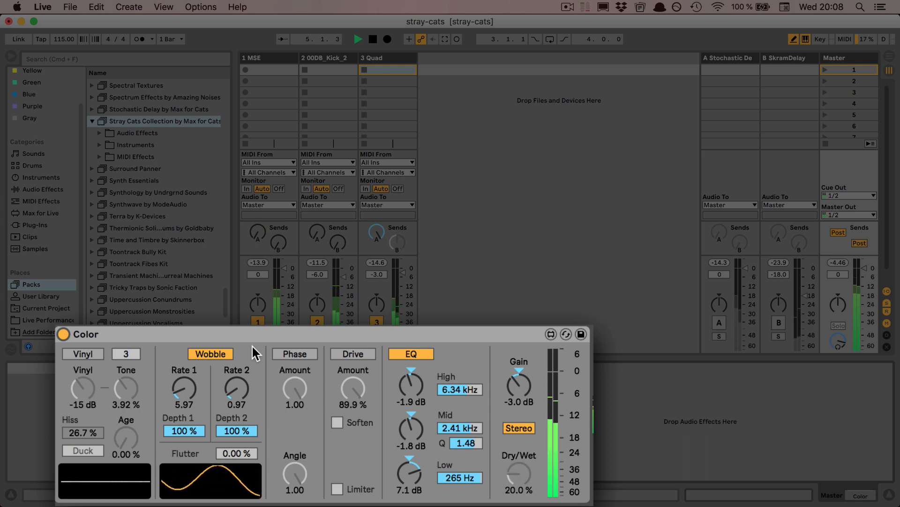
key("space")
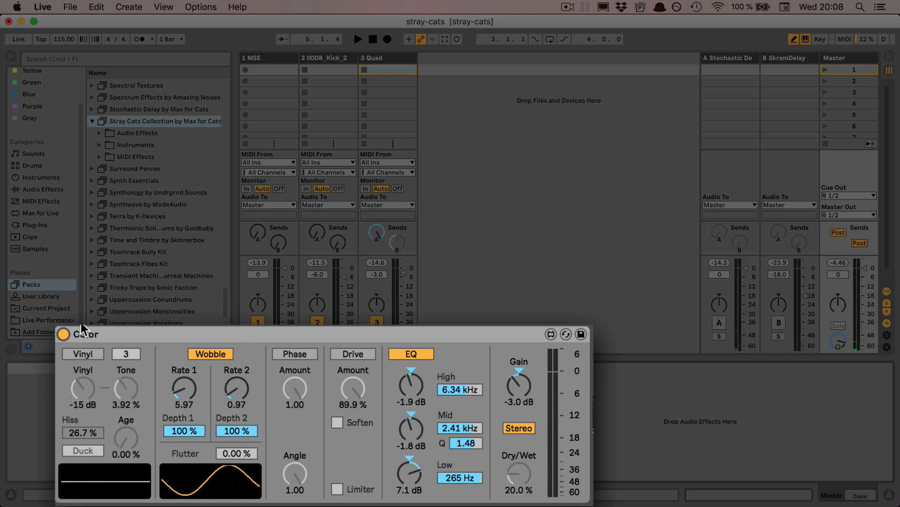
Step: Switch on Color's Vinyl section and, during playback, sweep Age up to 100 % and back to 0 %
left_click(78, 353)
key("space")
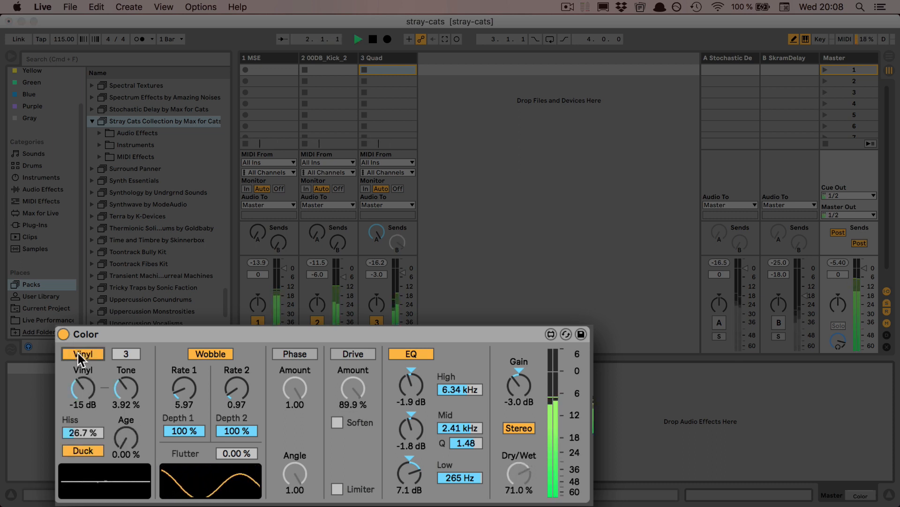
left_click_drag(120, 438, 120, 384)
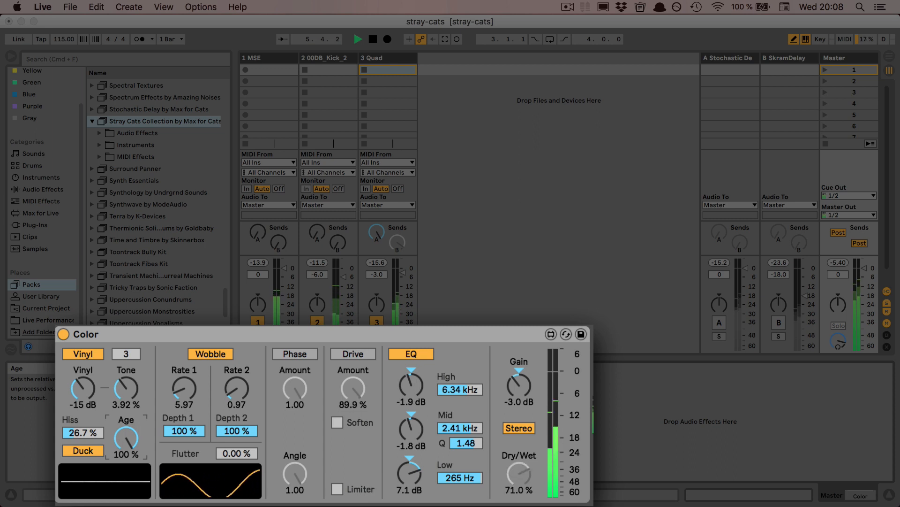
left_click_drag(126, 438, 126, 493)
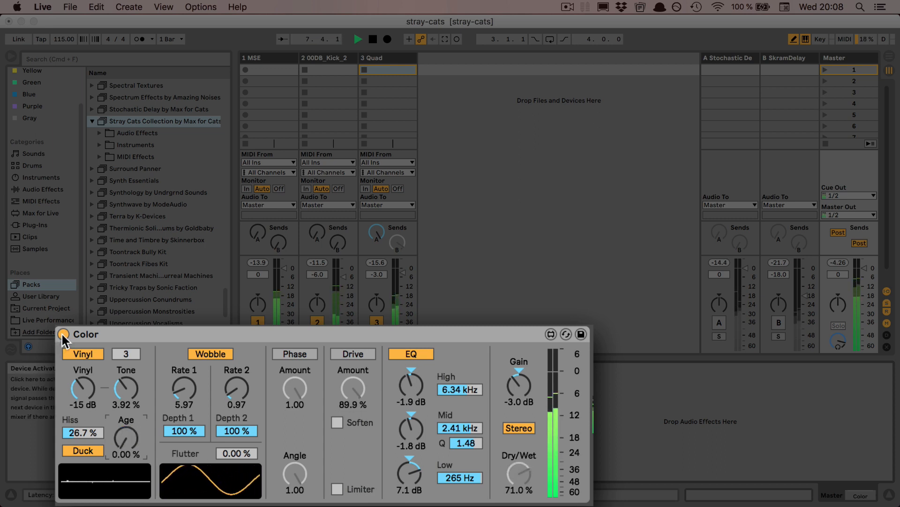
key("space")
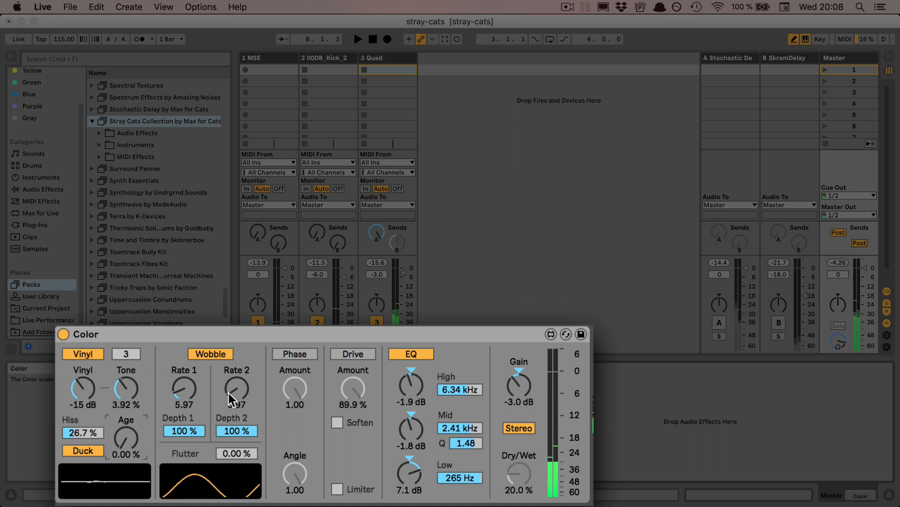
Step: Try Color's Wobble Rate 1 at 20.00 and Rate 2 at about 8 during playback, and undo both rate changes
key("space")
left_click_drag(190, 388, 189, 341)
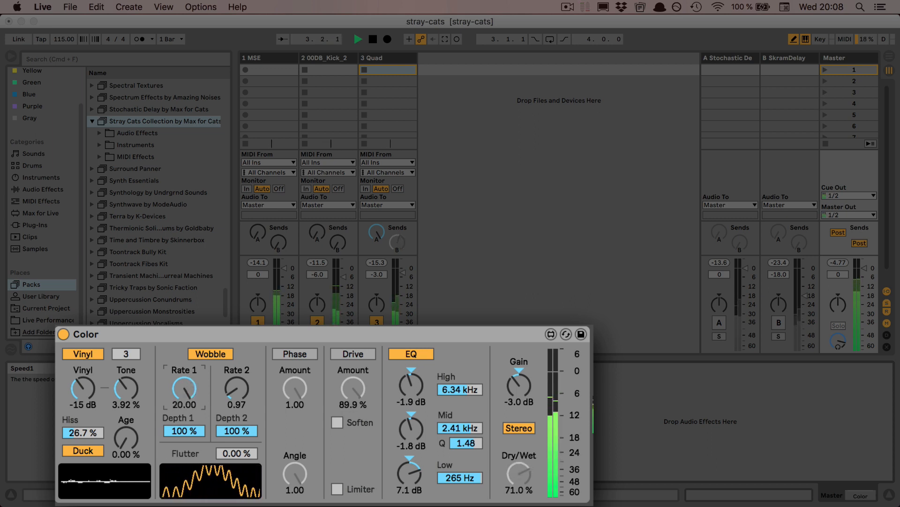
left_click_drag(240, 396, 239, 390)
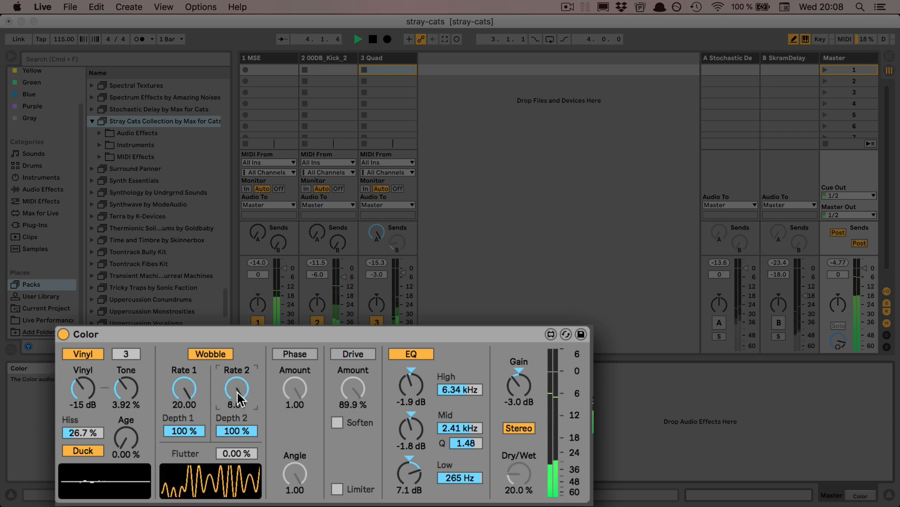
key("super+z")
key("super+z")
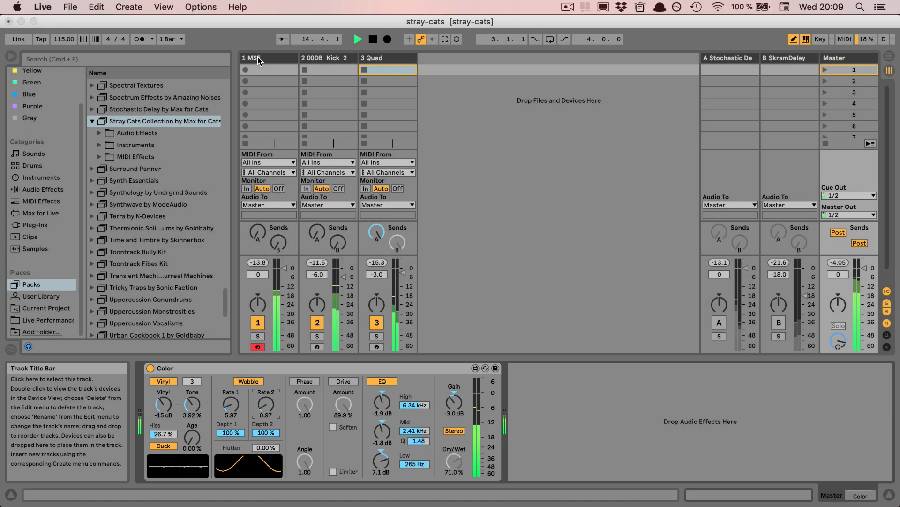
Step: Listen while viewing the MSE track's devices and the Master track's Color device, and stop playback
left_click(258, 60)
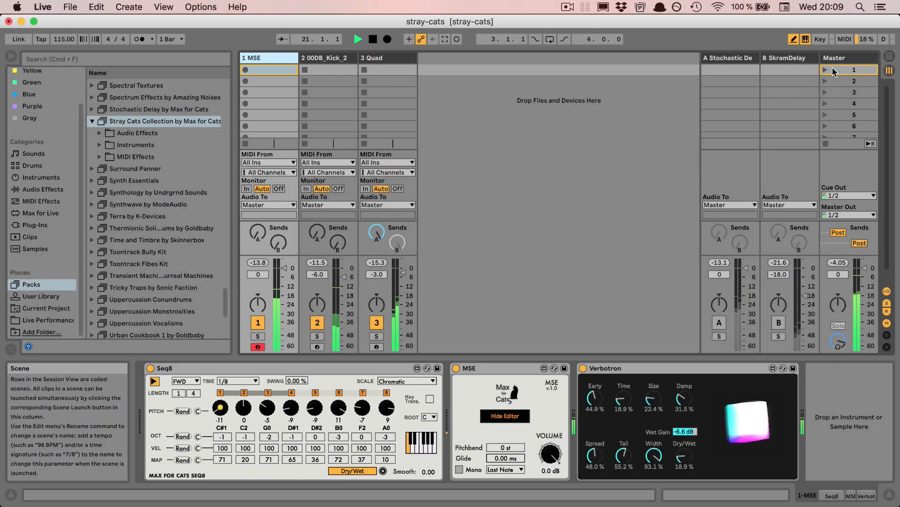
left_click(835, 59)
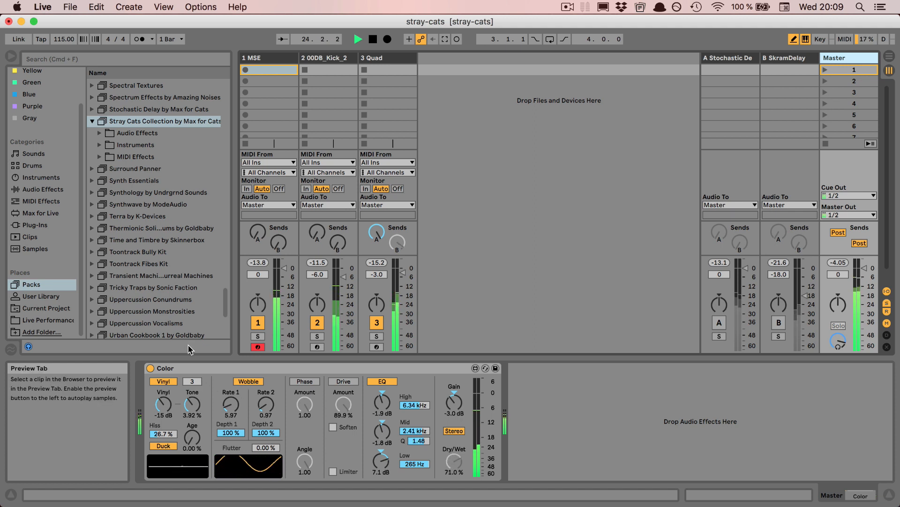
key("space")
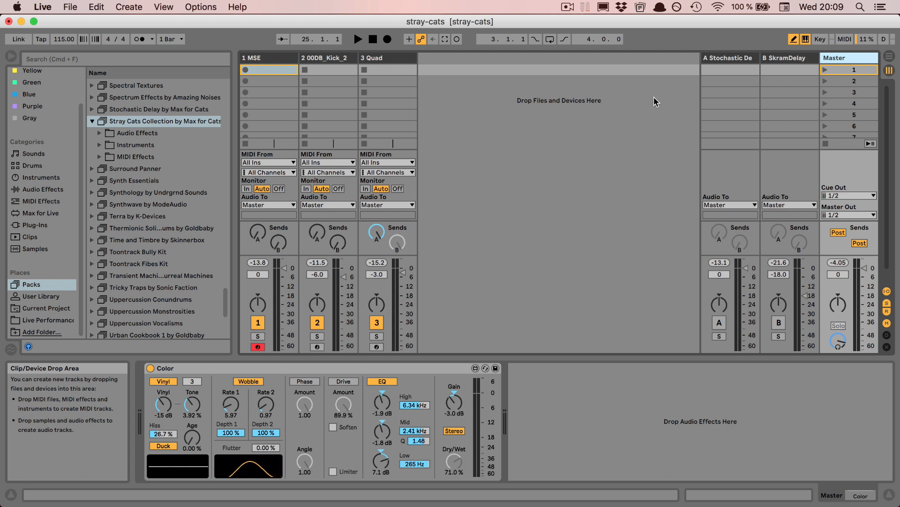
Step: Show the Stochastic Delay on return track A and raise its y(-2) delay unit bar slightly
left_click(716, 59)
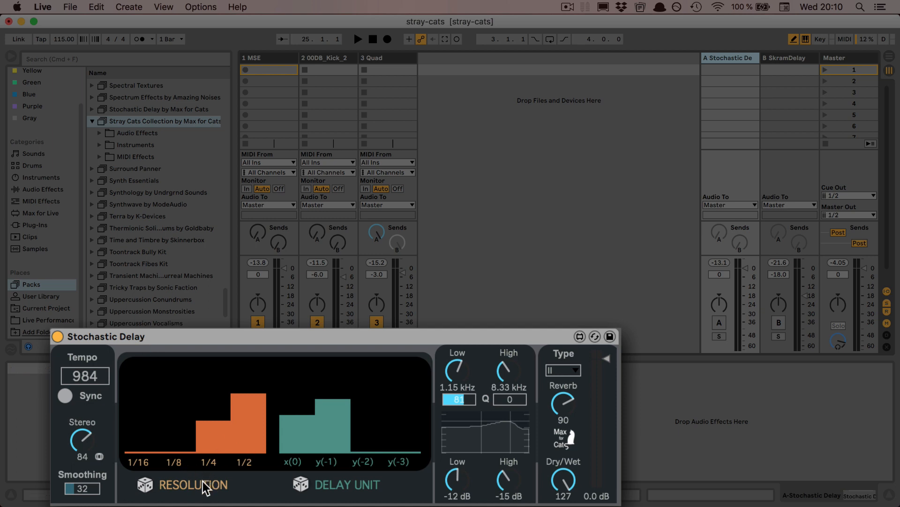
mouse_move(370, 439)
left_mouse_down()
mouse_move(372, 411)
mouse_move(371, 421)
left_mouse_up()
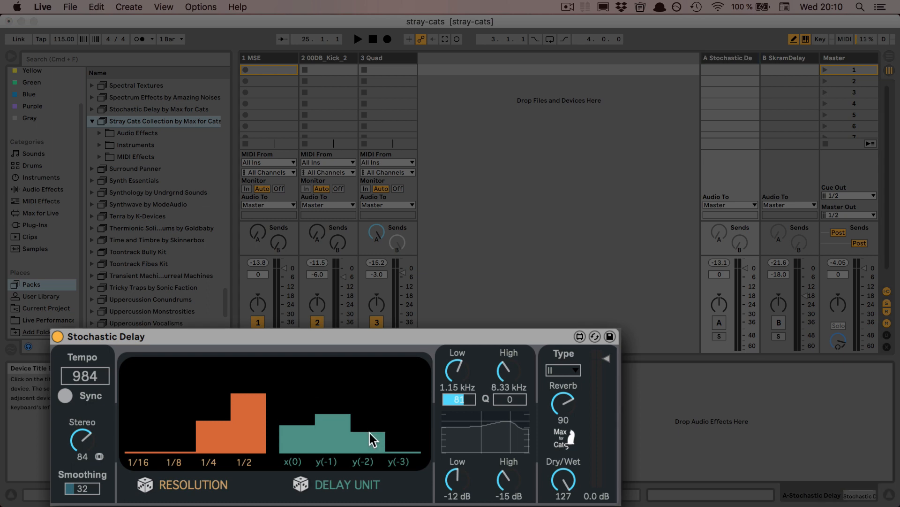
left_click_drag(369, 441, 369, 441)
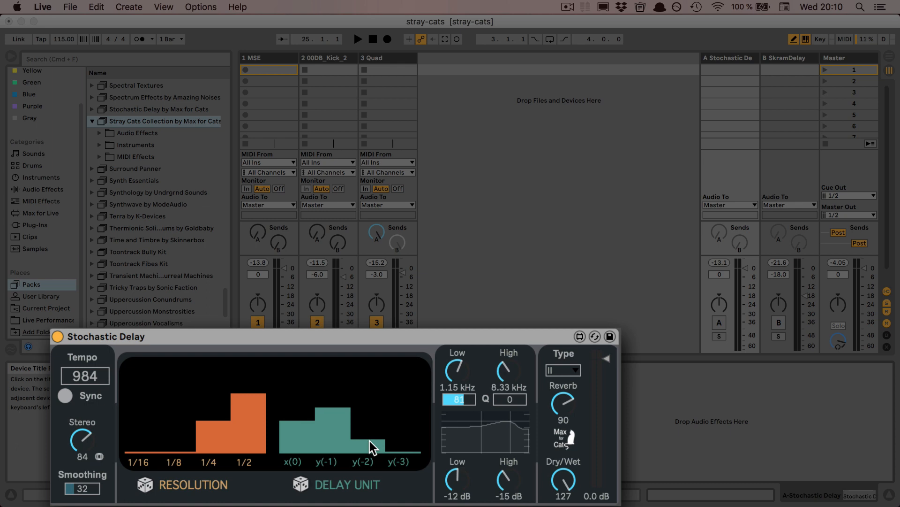
Step: Randomize the Stochastic Delay's resolution and delay unit distributions, twice each
left_click(145, 485)
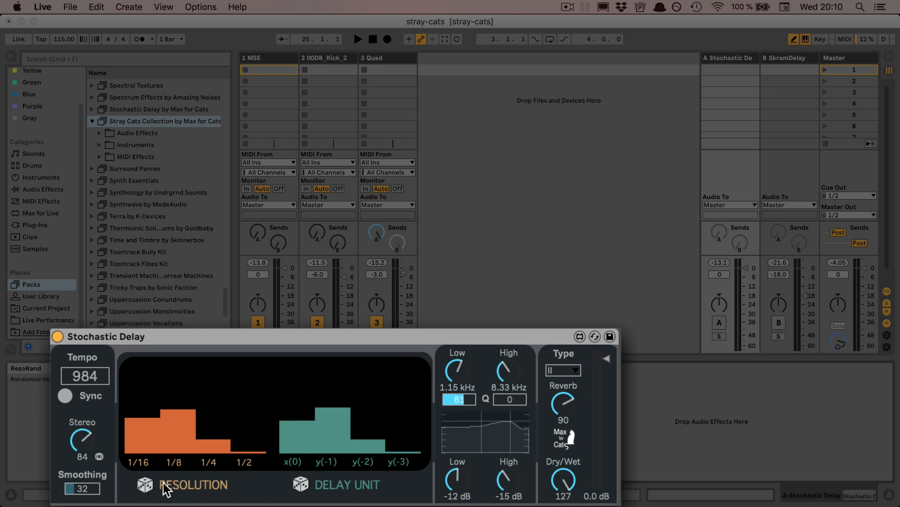
left_click(302, 486)
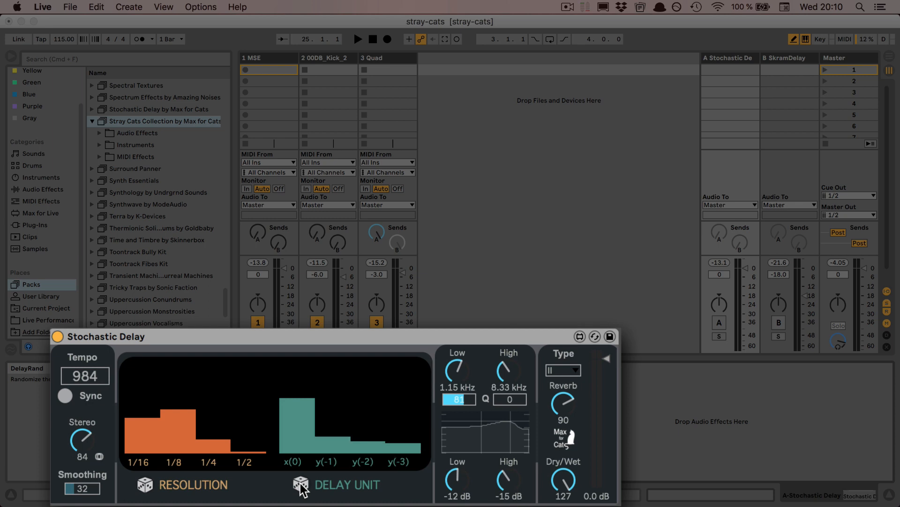
left_click(302, 486)
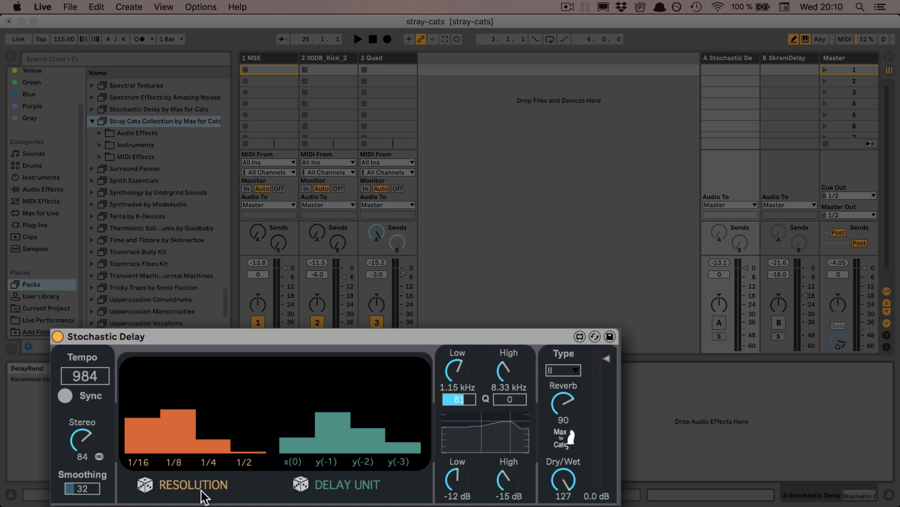
left_click(145, 488)
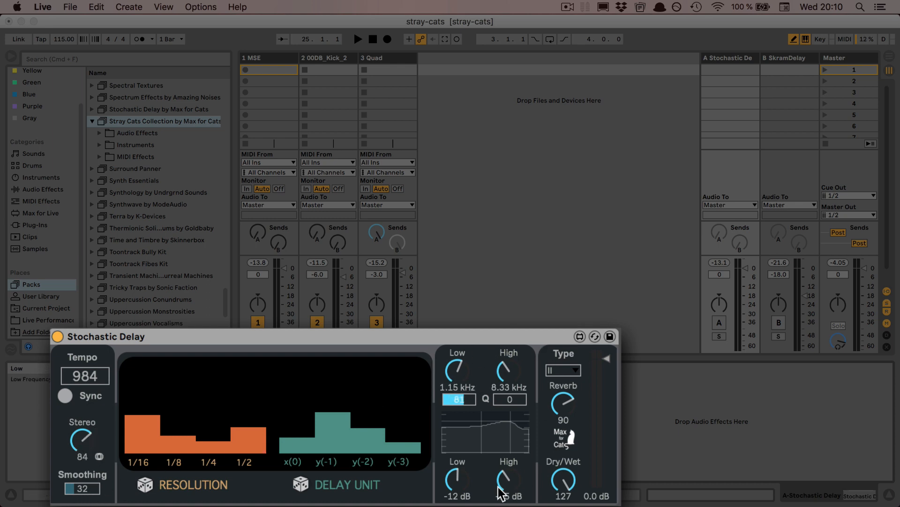
Step: Lower the Stochastic Delay's output level to -14 dB and activate return track A
left_click(576, 371)
left_click(608, 386)
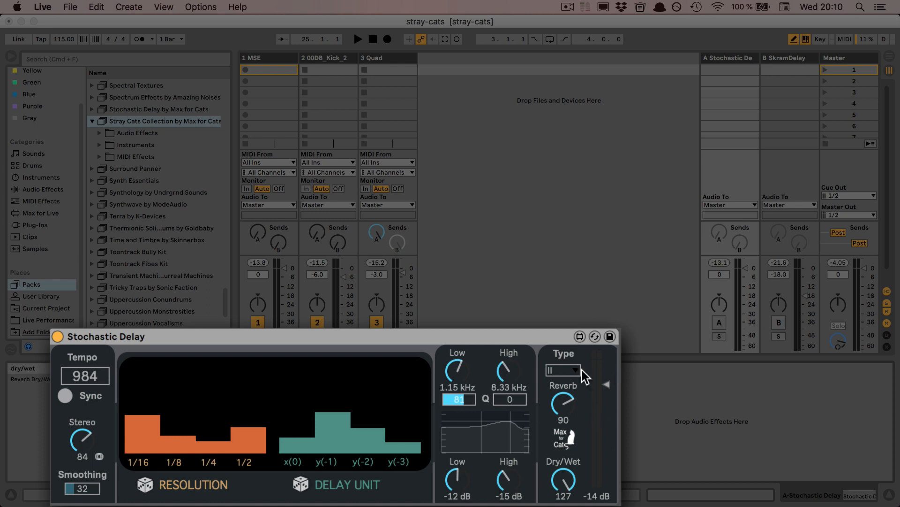
left_click(719, 323)
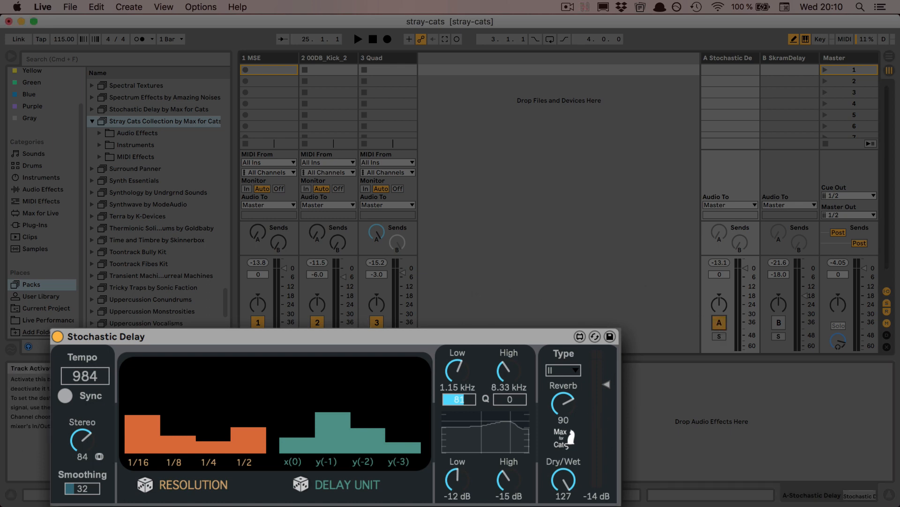
Step: Audition the delay with the Quad track soloed and with return A soloed, clear the solo, and stop playback
left_click(377, 336)
key("space")
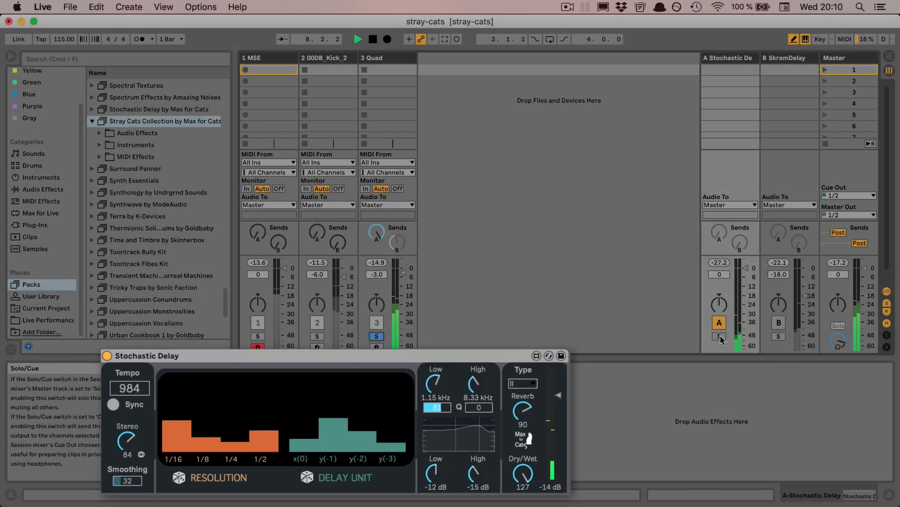
left_click(719, 336)
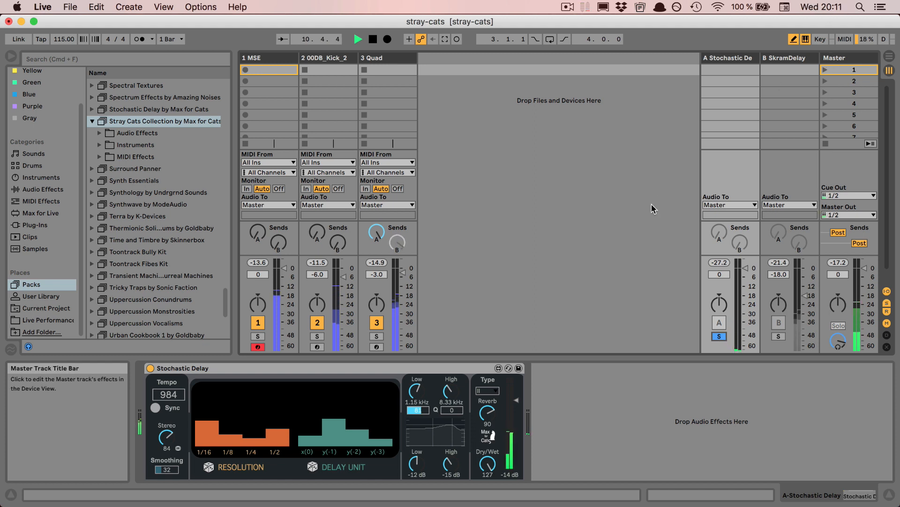
left_click(719, 337)
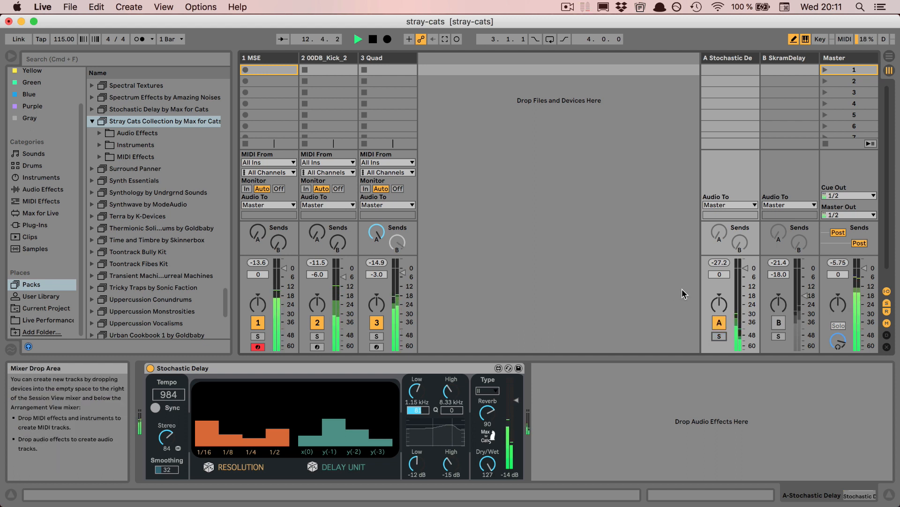
key("space")
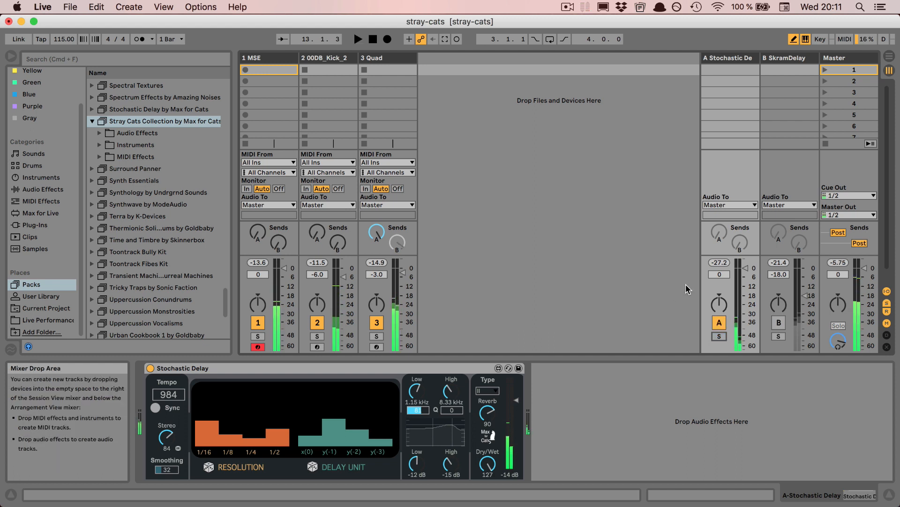
Step: Show the SkramDelay on return track B, activate and solo that track, and start playback
left_click(784, 62)
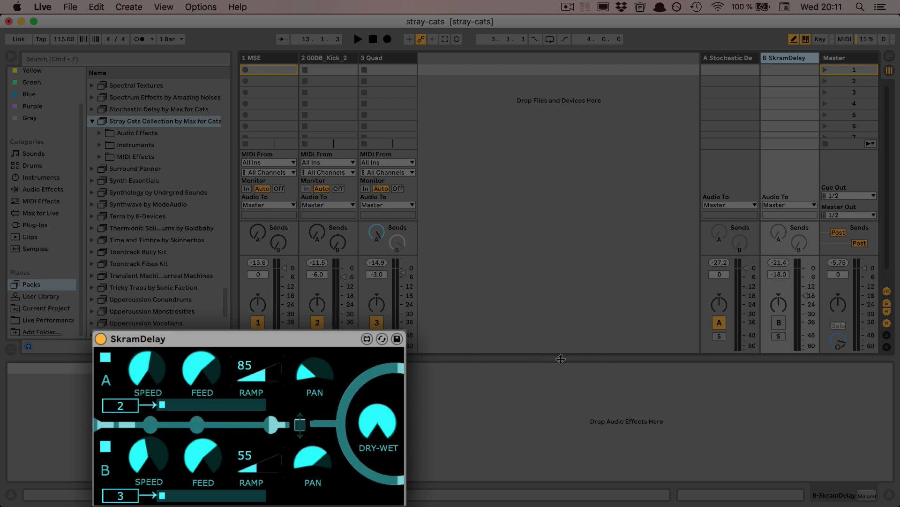
left_click(779, 322)
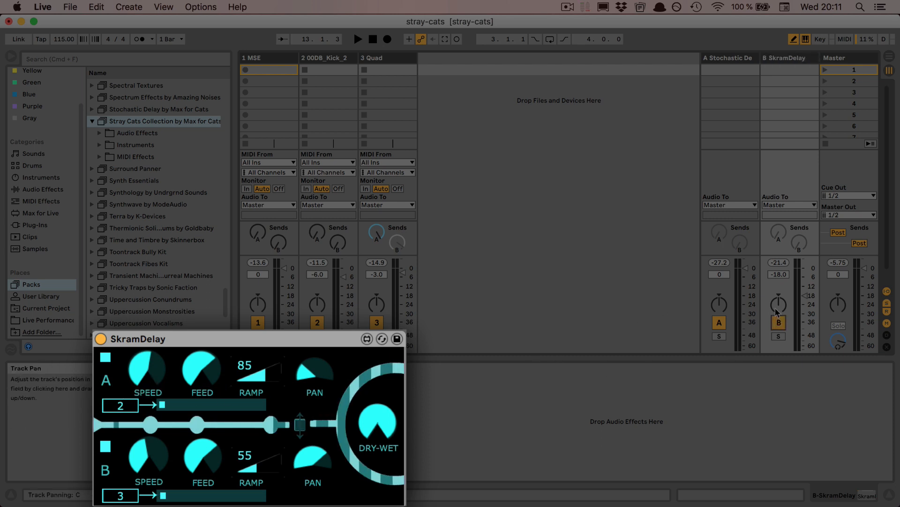
left_click(779, 336)
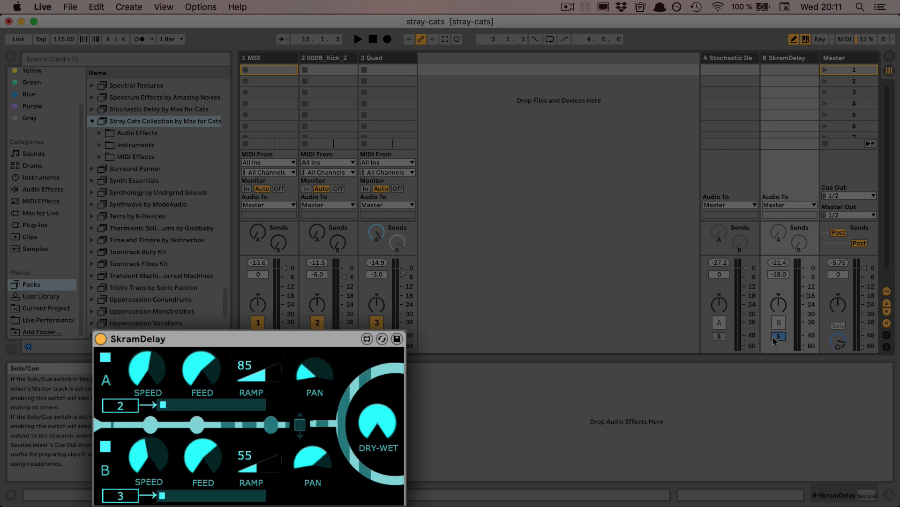
key("space")
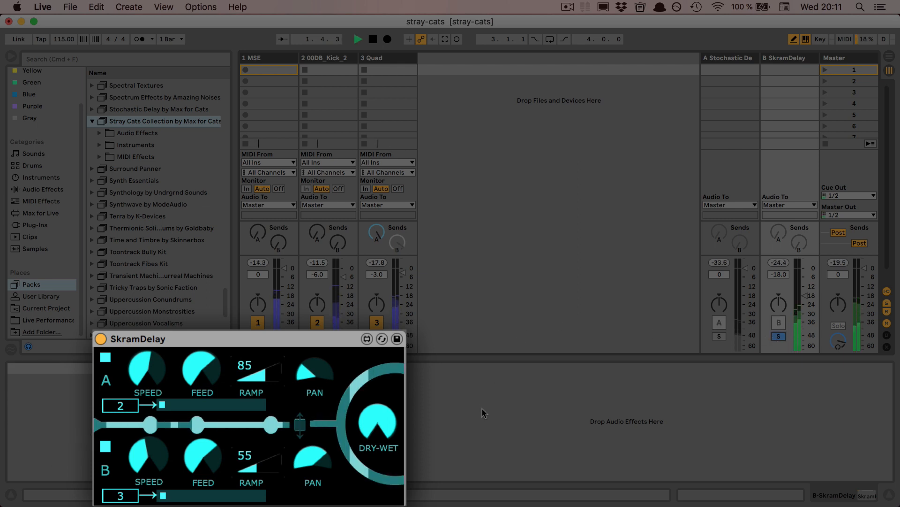
Step: Raise SkramDelay channel A's Ramp and Speed to 127
left_click(261, 376)
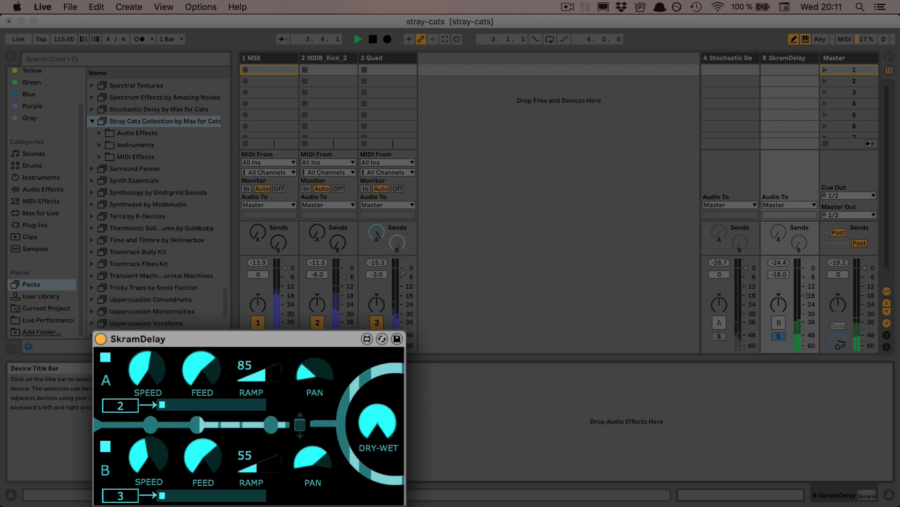
left_click_drag(262, 376, 262, 355)
left_click_drag(160, 371, 149, 307)
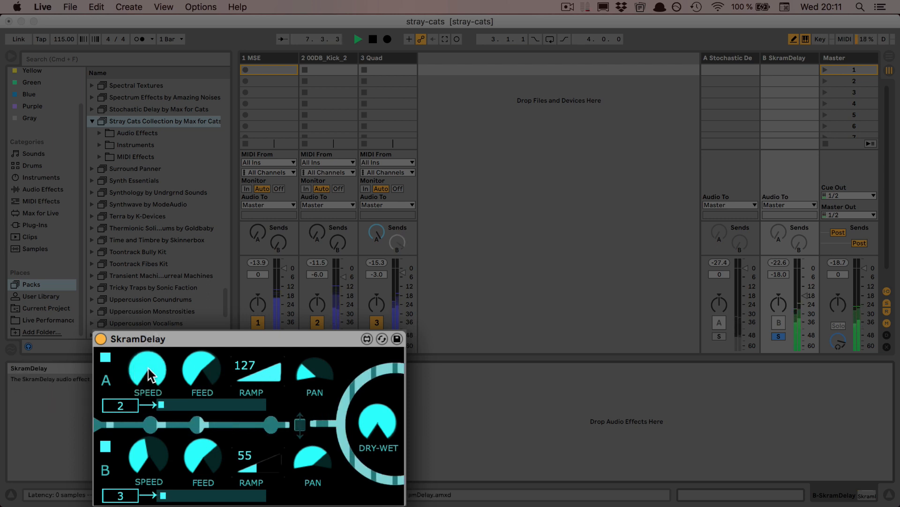
Step: Lower SkramDelay channel A's Speed to just under half and set its Ramp to 75
mouse_move(139, 368)
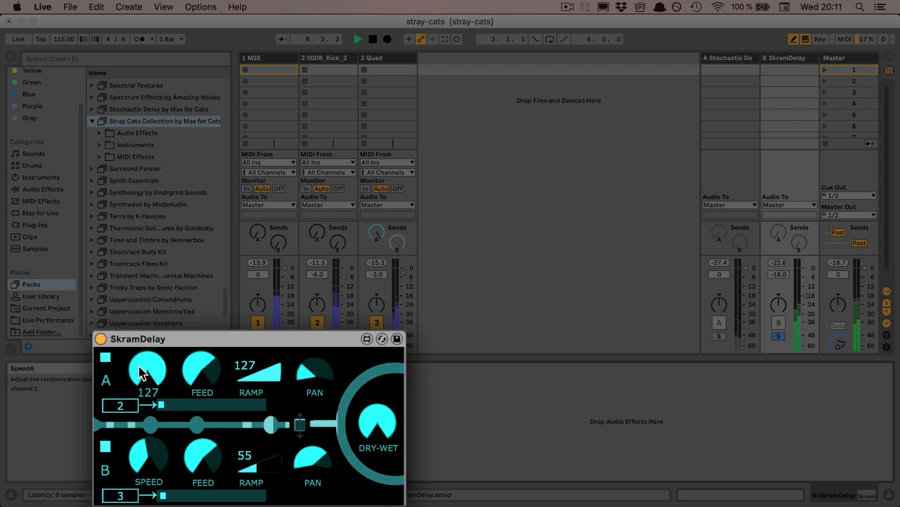
left_click_drag(148, 364, 148, 394)
left_click_drag(257, 370, 257, 387)
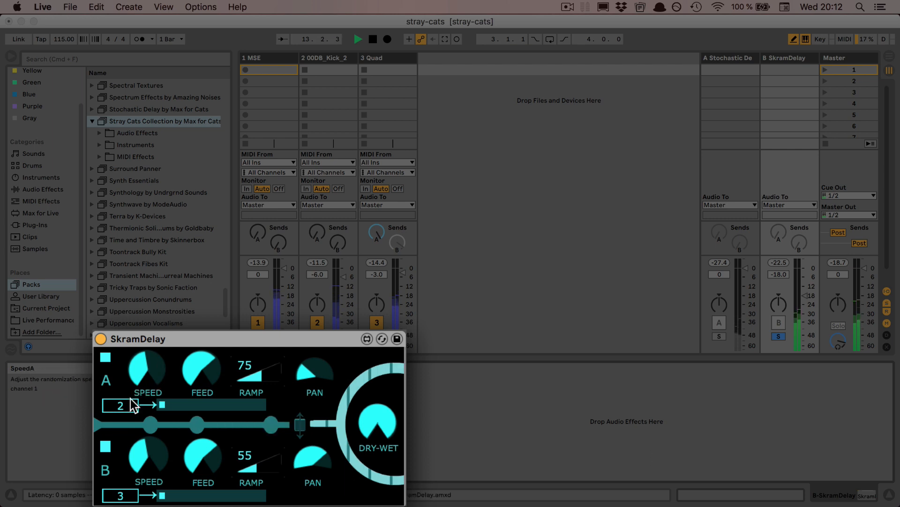
Step: Set the number below SkramDelay channel A's Speed to 127 and unsolo return track B
left_click_drag(125, 413, 125, 371)
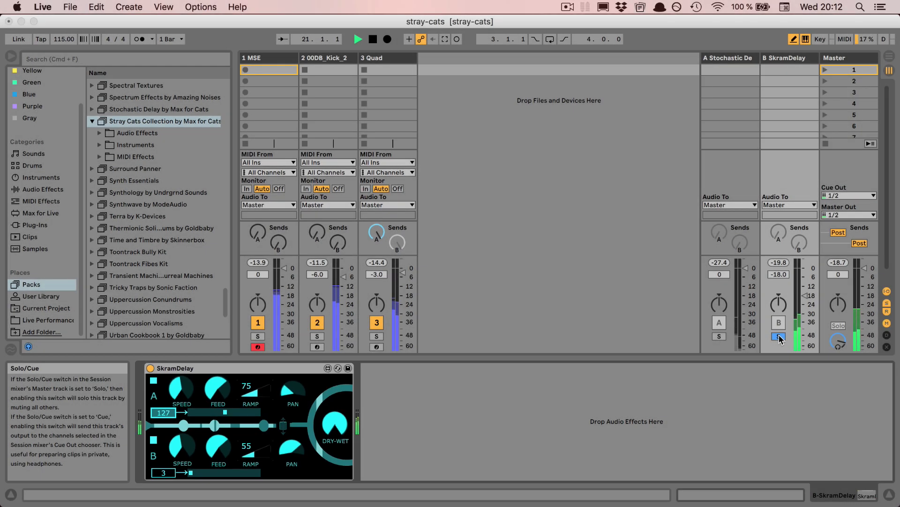
left_click(778, 336)
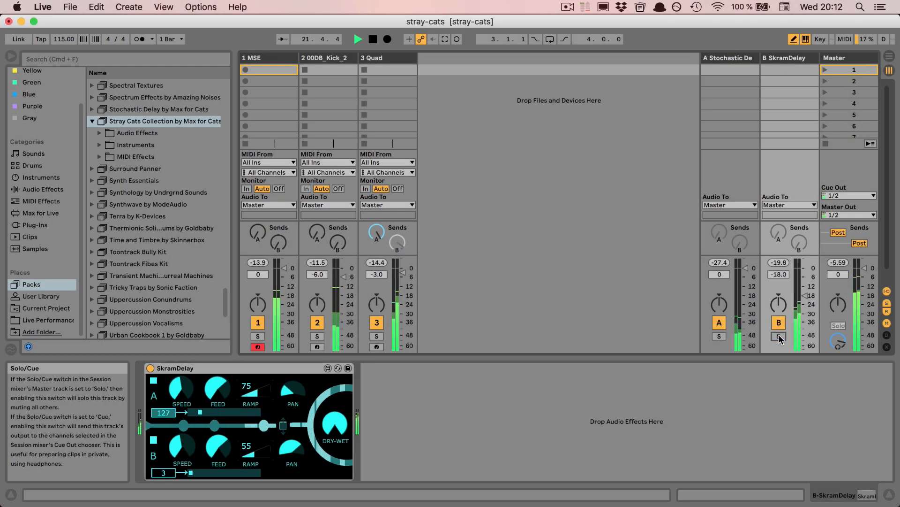